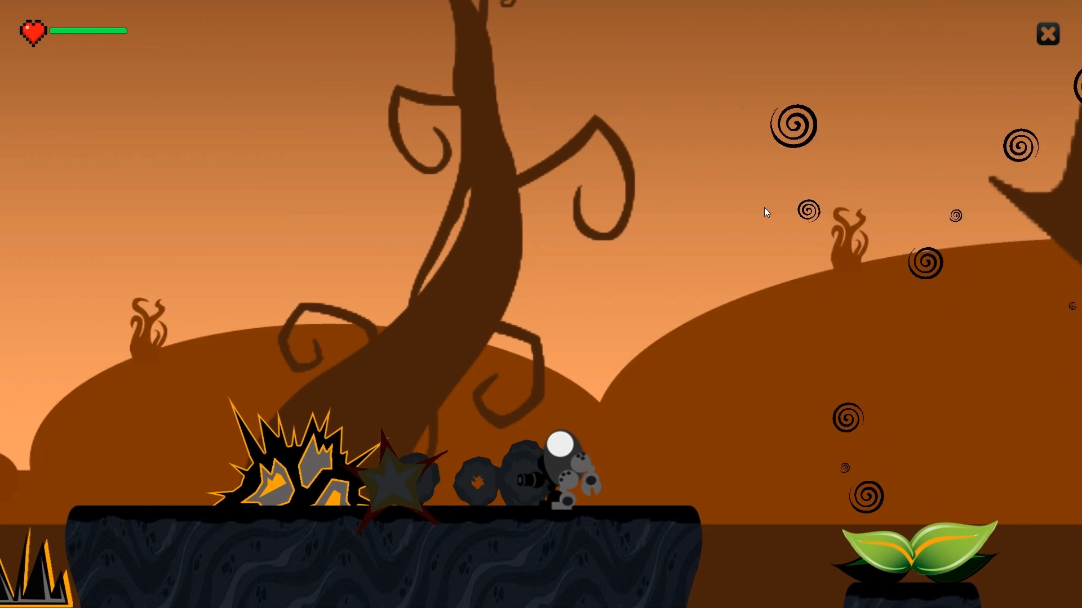
{"action": "key", "text": "Right"}
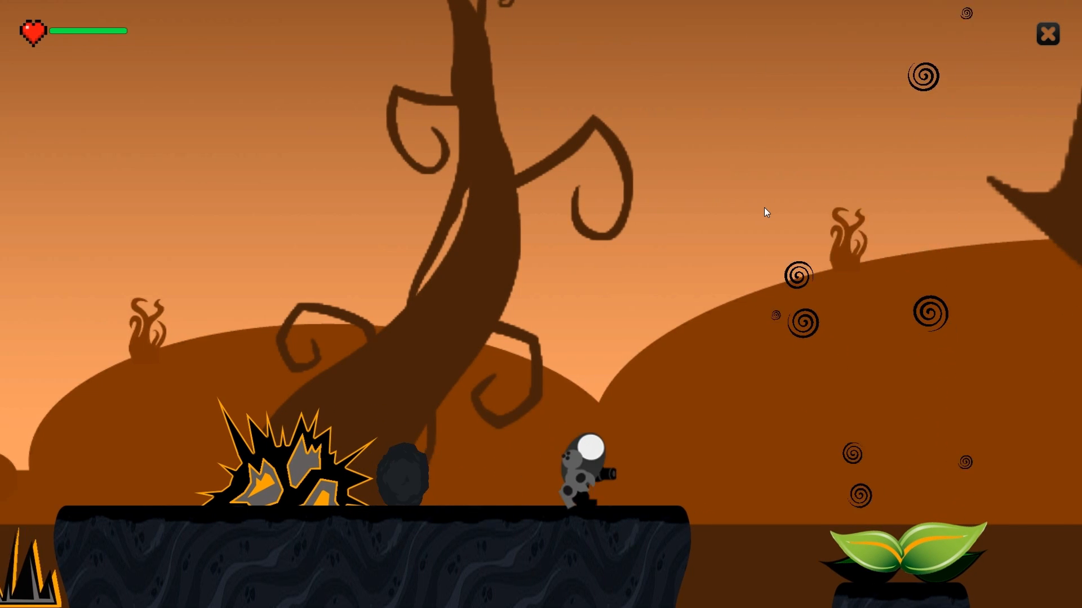
{"action": "key", "text": "Left"}
{"action": "key", "text": "Right"}
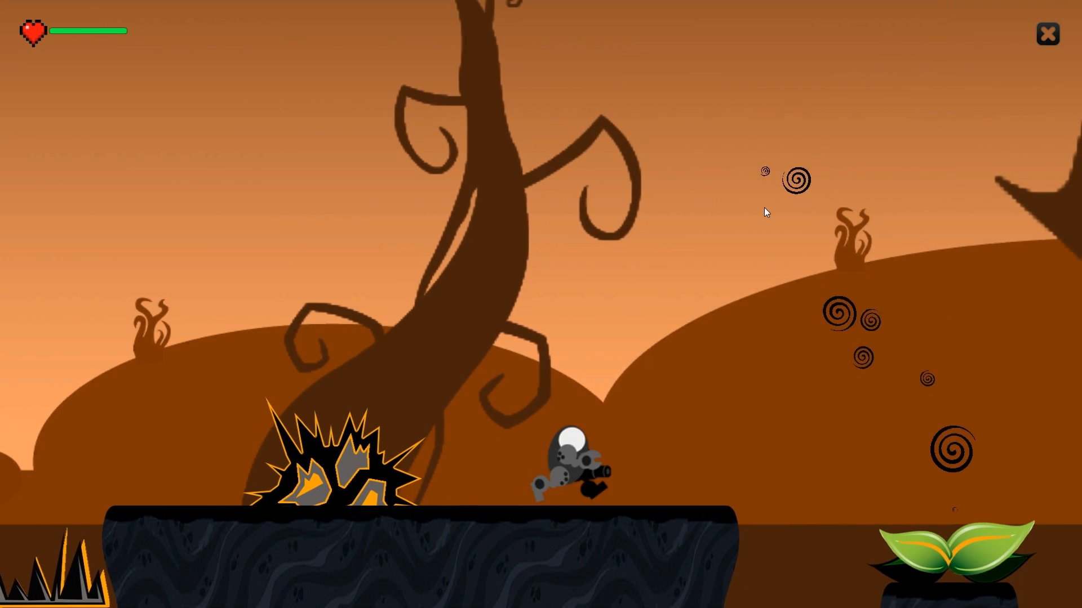
{"action": "key", "text": "Up"}
{"action": "key", "text": "Right"}
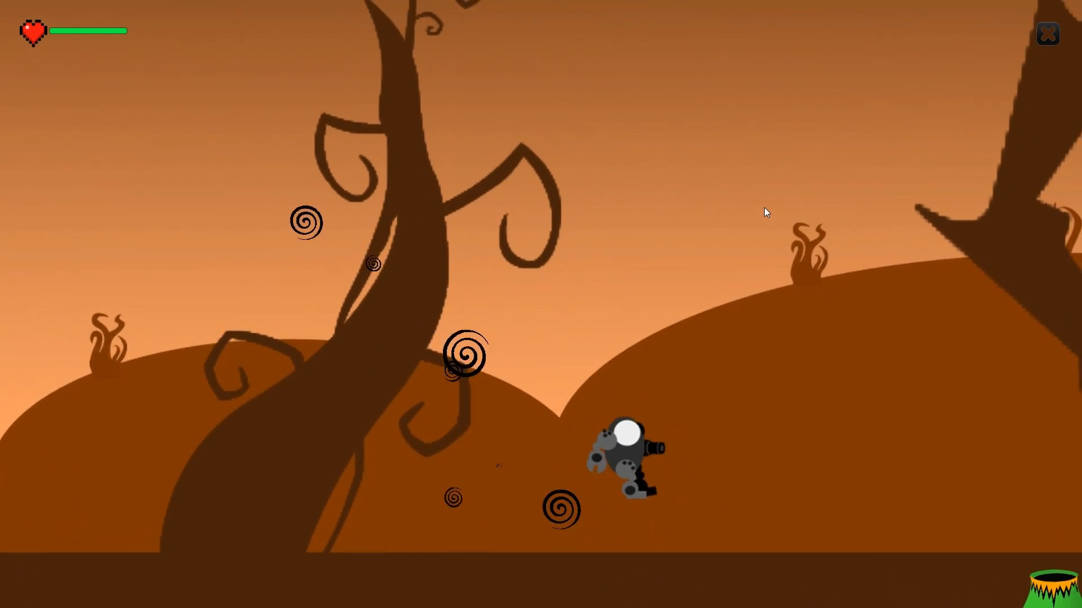
{"action": "key", "text": "space"}
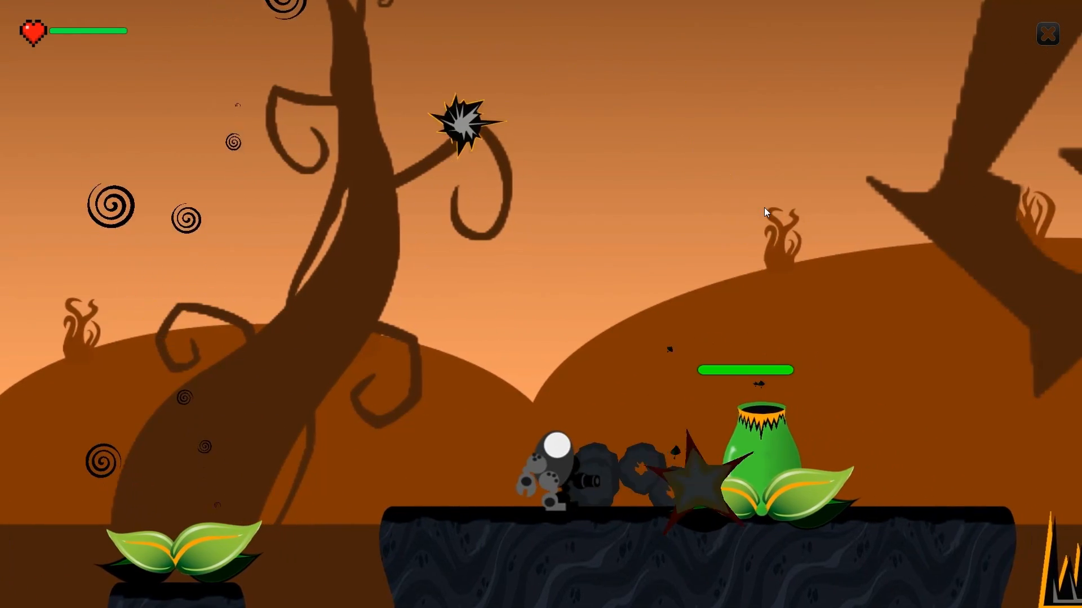
{"action": "key", "text": "Left"}
{"action": "key", "text": "Up"}
{"action": "key", "text": "Right"}
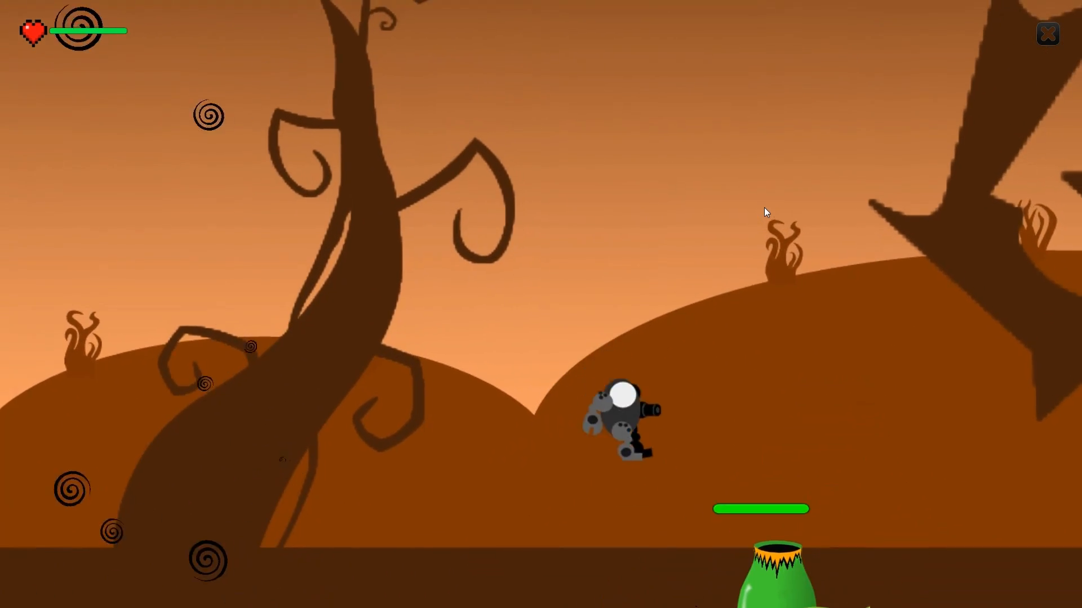
{"action": "key", "text": "Left"}
{"action": "key", "text": "Right"}
{"action": "key", "text": "Left"}
{"action": "key", "text": "Up"}
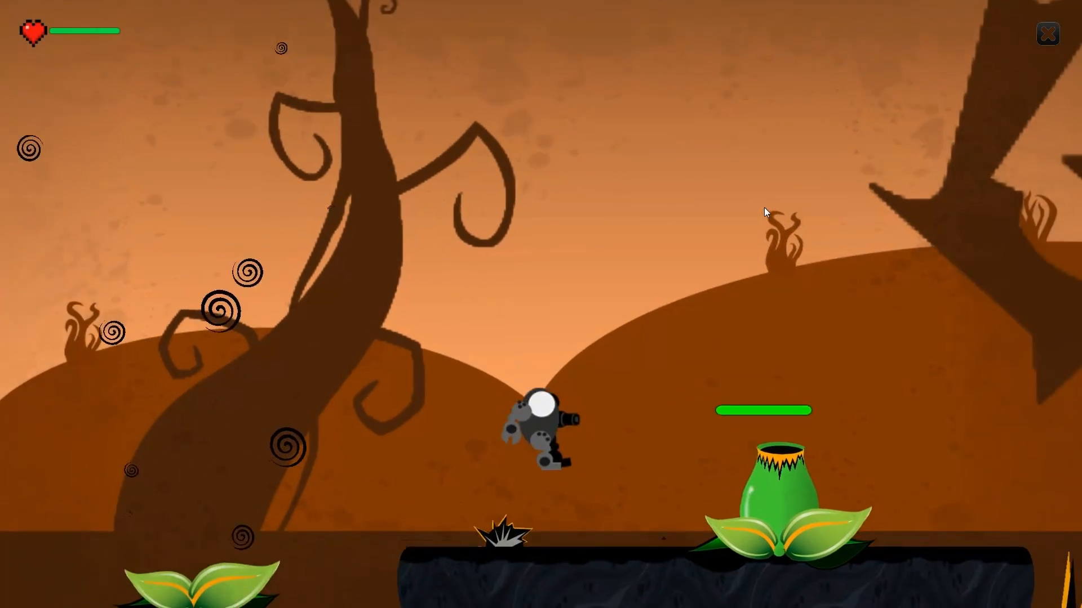
{"action": "key", "text": "Right"}
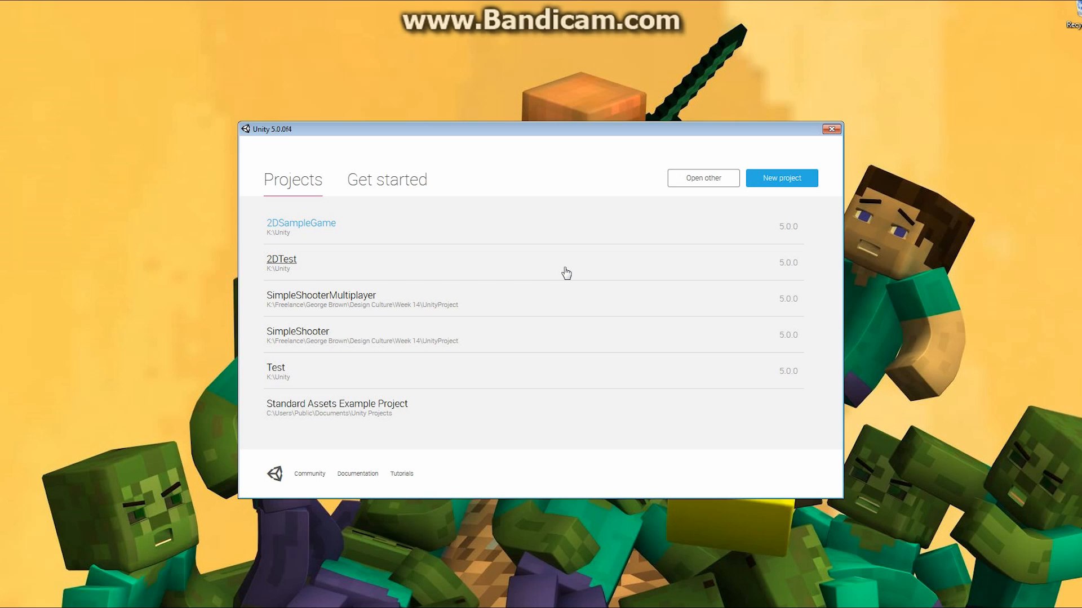
- Create a new 2D Unity project named SimplePlatformer
{"action": "left_click", "coordinate": [782, 179]}
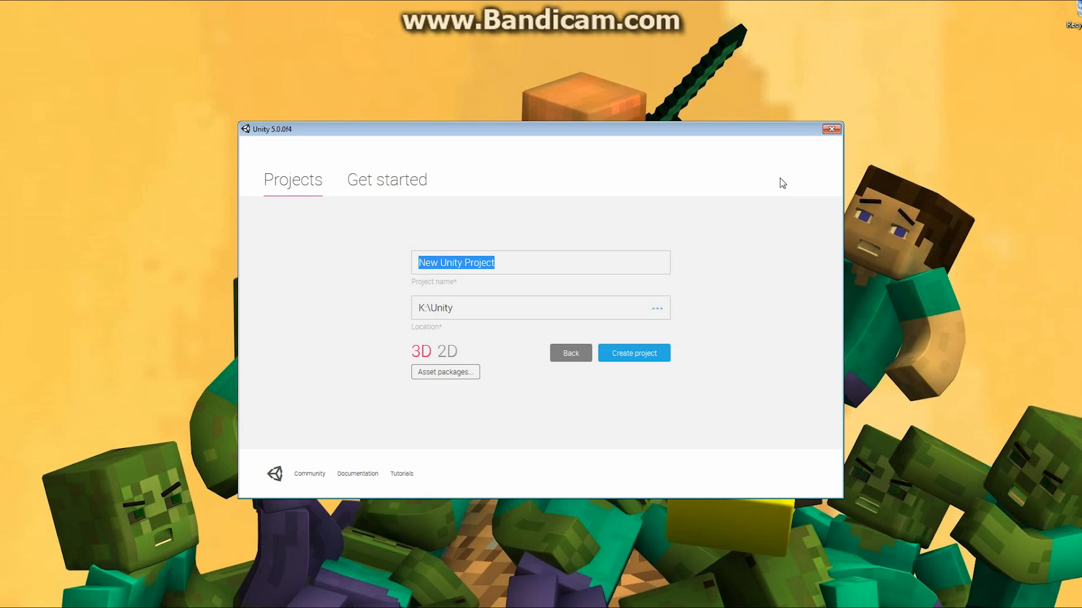
{"action": "type", "text": "SimpleP"}
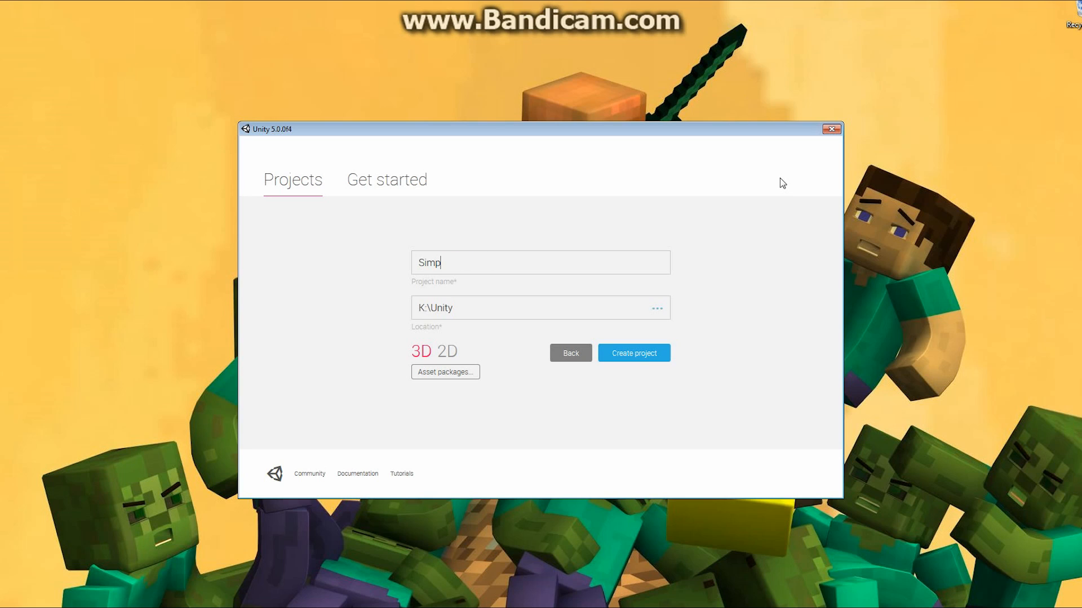
{"action": "type", "text": "latformer"}
{"action": "left_click", "coordinate": [447, 351]}
{"action": "left_click", "coordinate": [642, 357]}
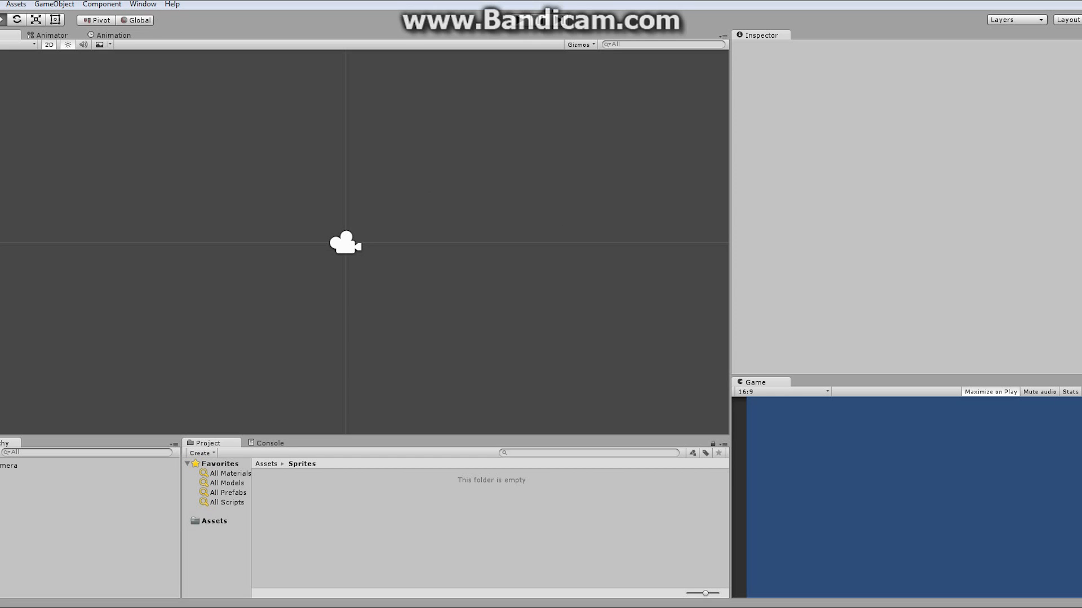
- Browse the SimplePlatformer project folder and its Assets folder in the file explorer
{"action": "left_click_drag", "start_coordinate": [1081, 93], "coordinate": [563, 72]}
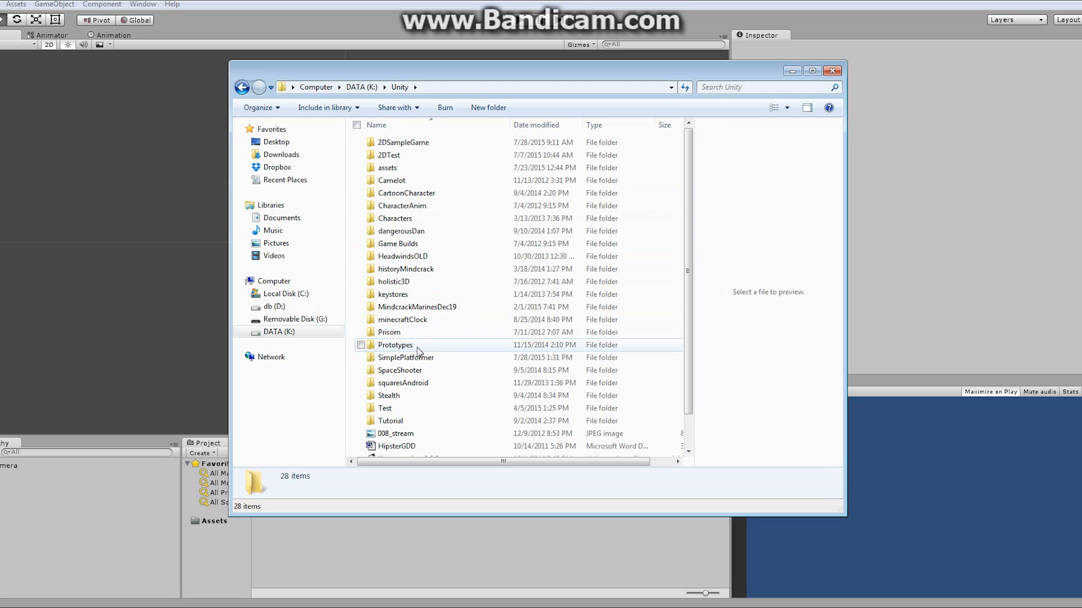
{"action": "double_click", "coordinate": [416, 361]}
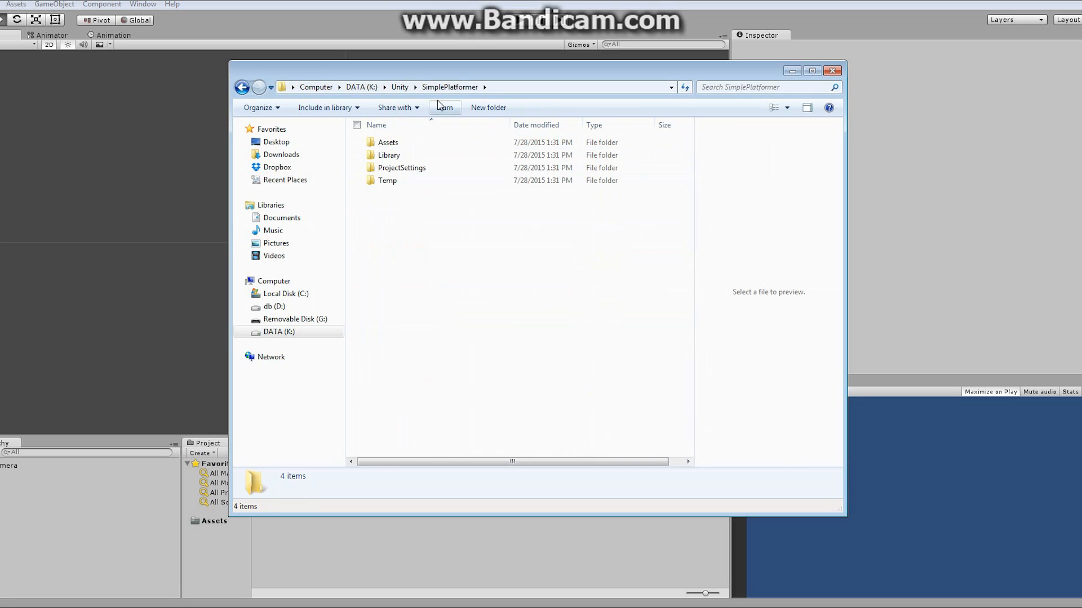
{"action": "left_click_drag", "start_coordinate": [472, 69], "coordinate": [761, 88]}
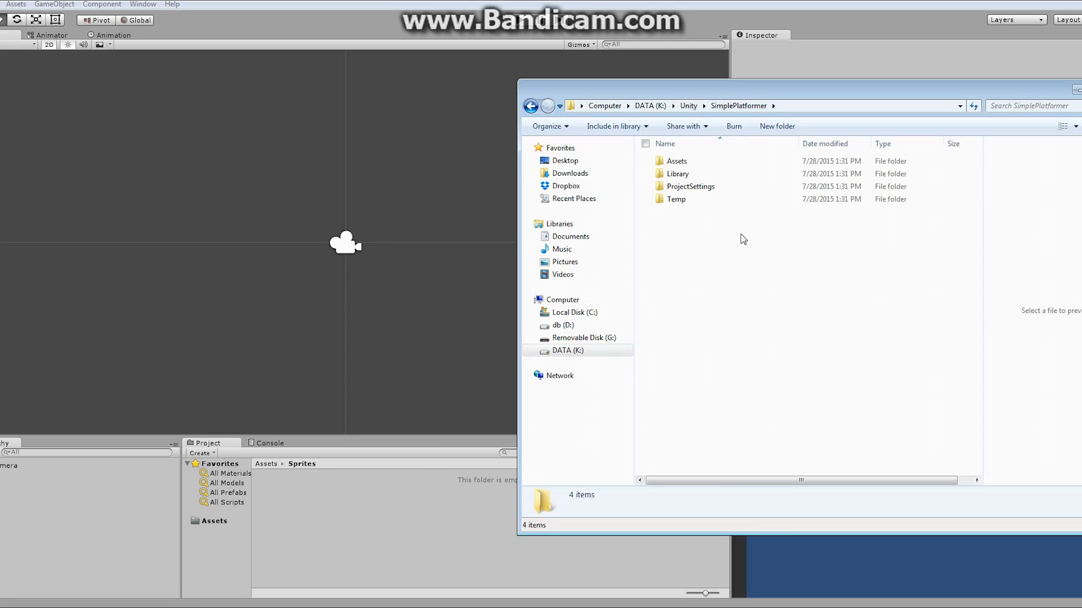
{"action": "double_click", "coordinate": [676, 163]}
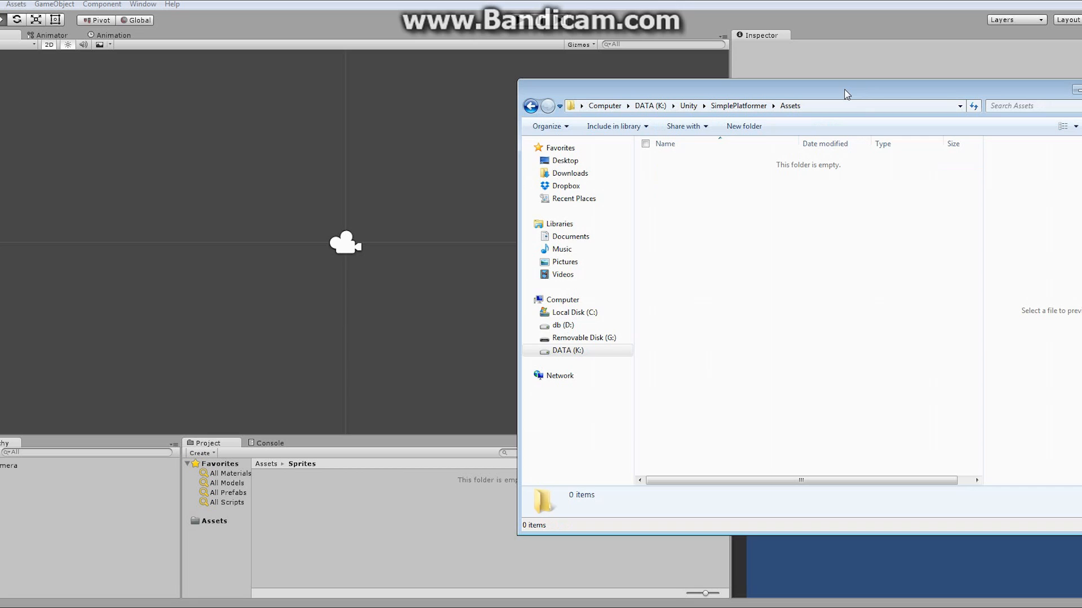
{"action": "left_click", "coordinate": [400, 559]}
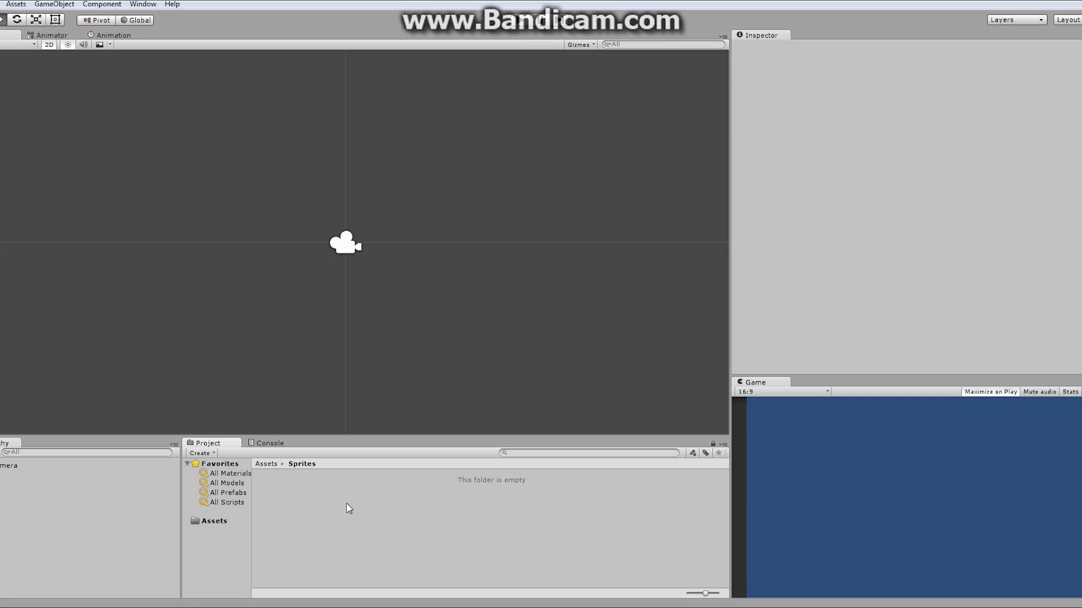
- Create a new folder named Animation inside the Assets folder
{"action": "left_click", "coordinate": [206, 521]}
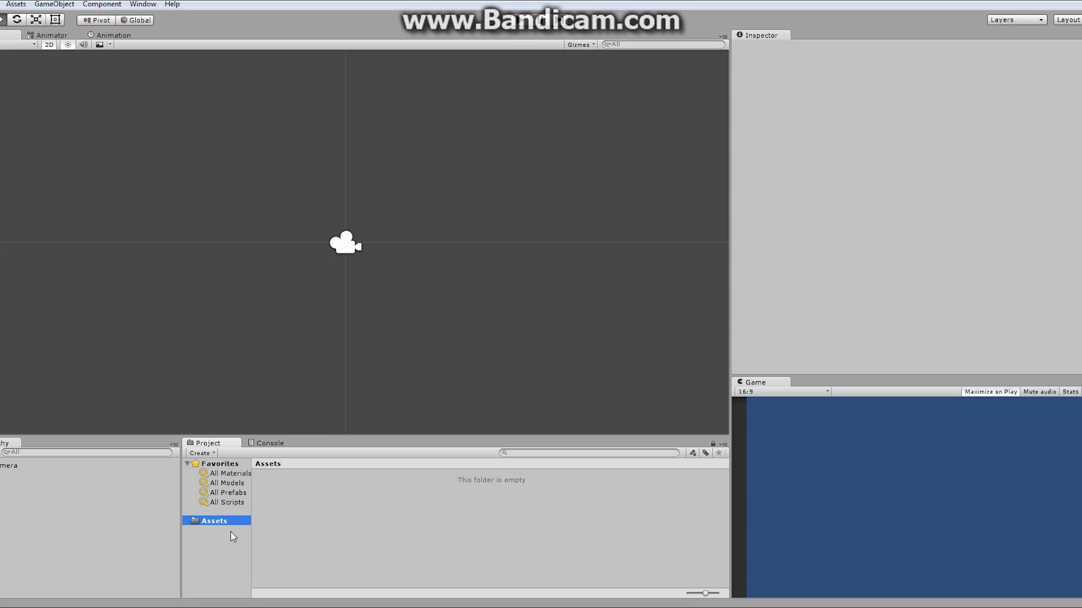
{"action": "right_click", "coordinate": [222, 520]}
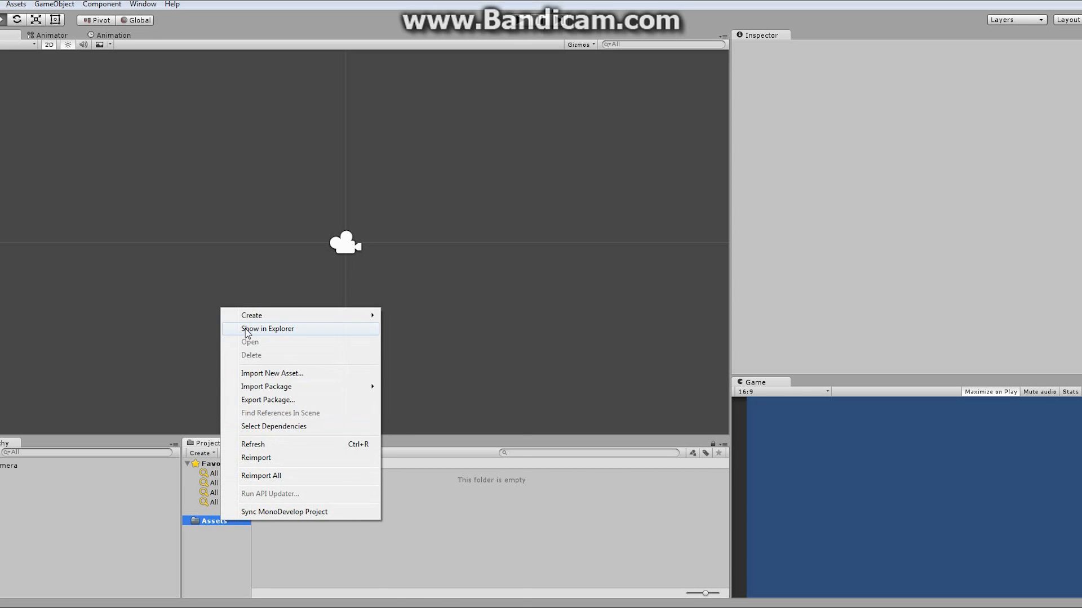
{"action": "mouse_move", "coordinate": [259, 316]}
{"action": "left_click", "coordinate": [391, 317]}
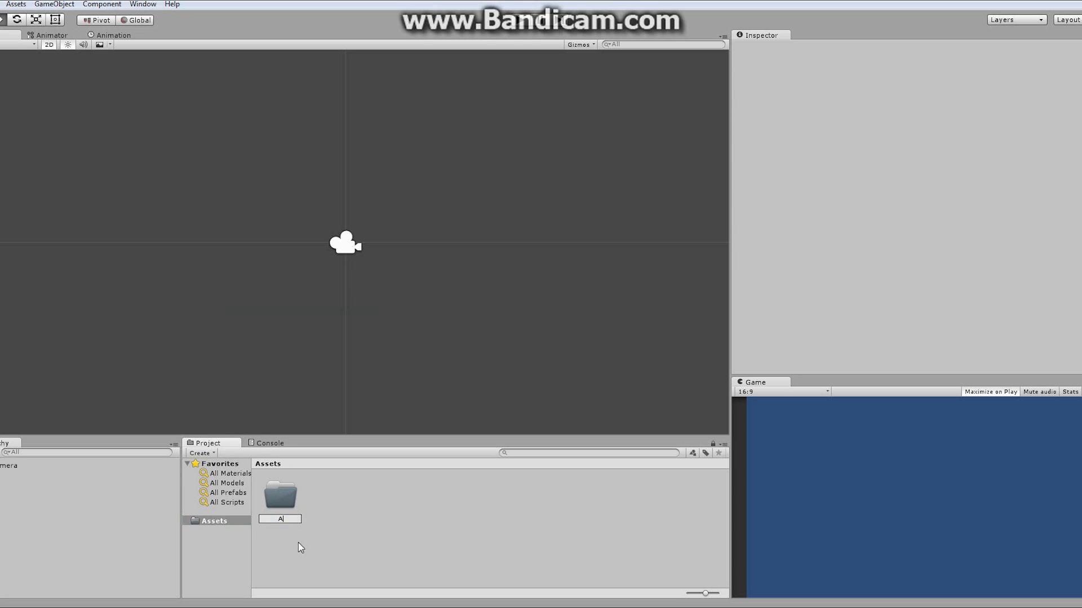
{"action": "key", "text": "Return"}
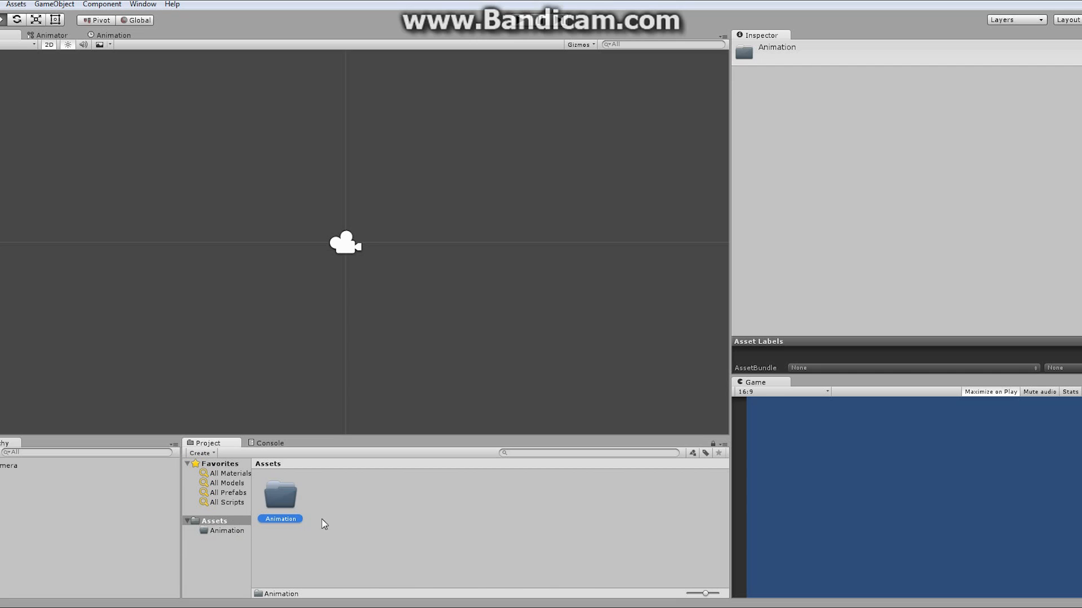
- Create a new folder named Audio inside the Assets folder
{"action": "left_click", "coordinate": [217, 522]}
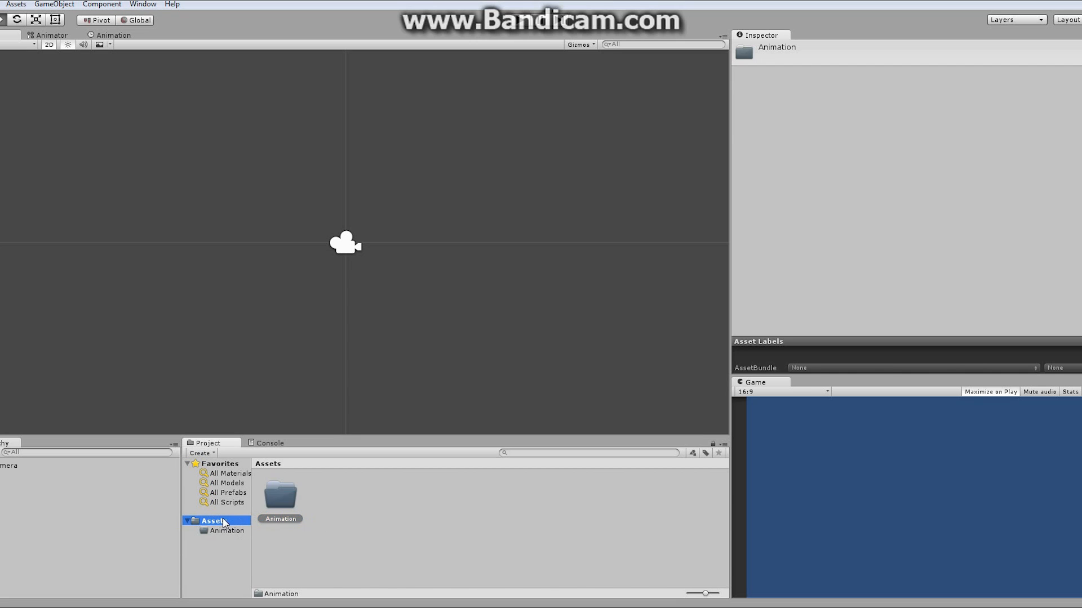
{"action": "right_click", "coordinate": [366, 508]}
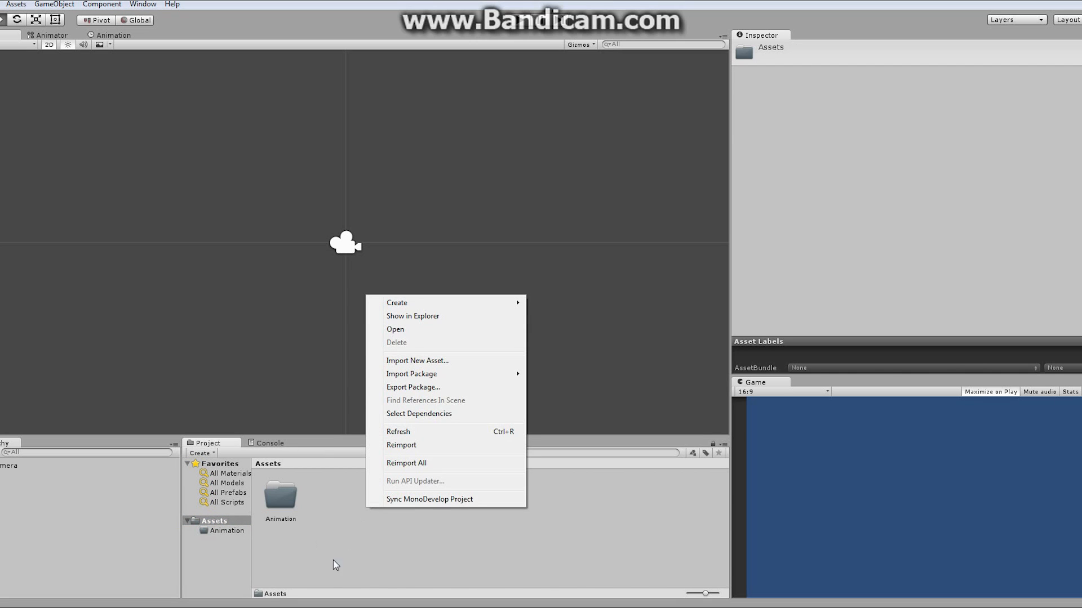
{"action": "mouse_move", "coordinate": [504, 304]}
{"action": "left_click", "coordinate": [552, 303]}
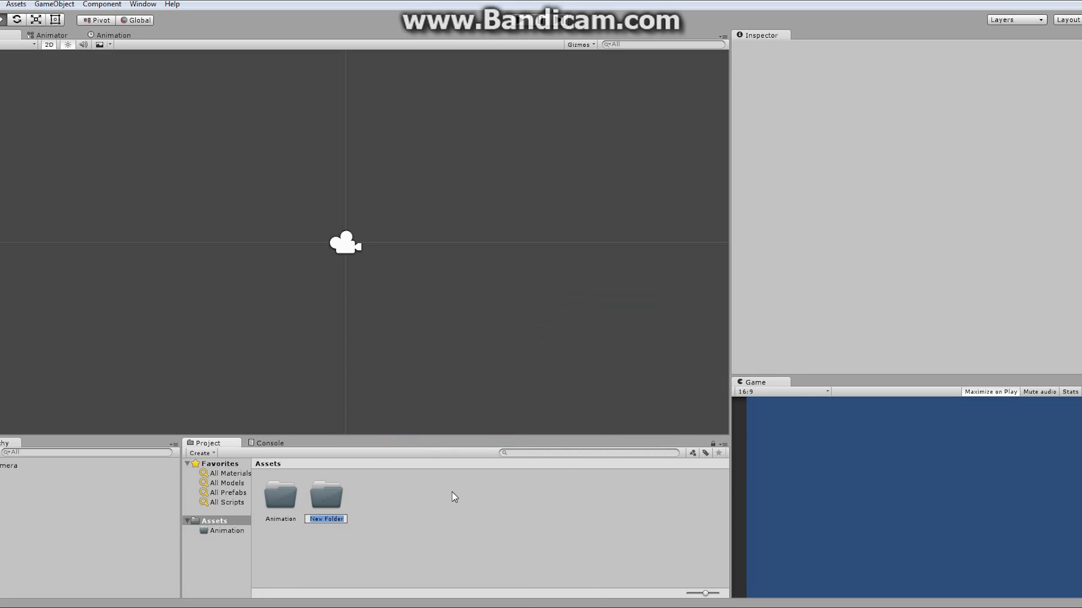
{"action": "type", "text": "Audio"}
{"action": "key", "text": "Return"}
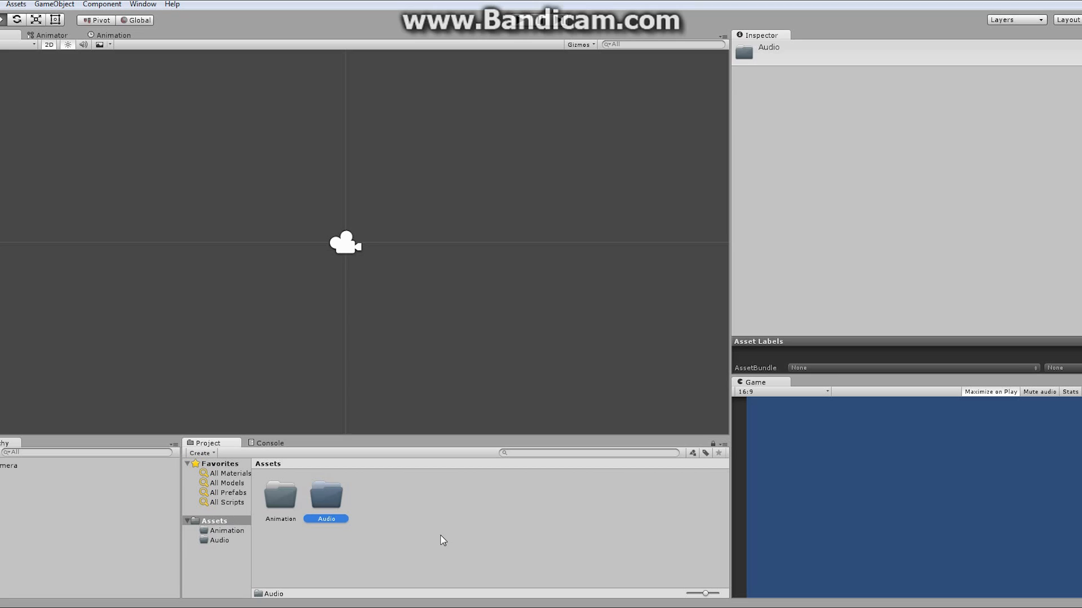
- Create a new folder named Materials inside the Assets folder
{"action": "left_click", "coordinate": [407, 506]}
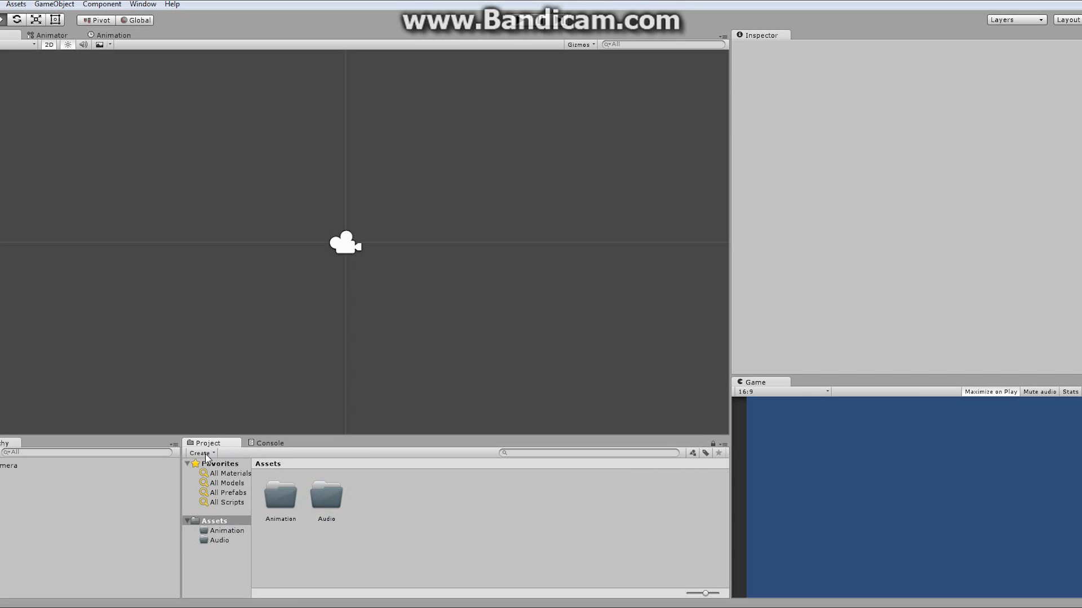
{"action": "left_click", "coordinate": [217, 521]}
{"action": "left_click", "coordinate": [206, 454]}
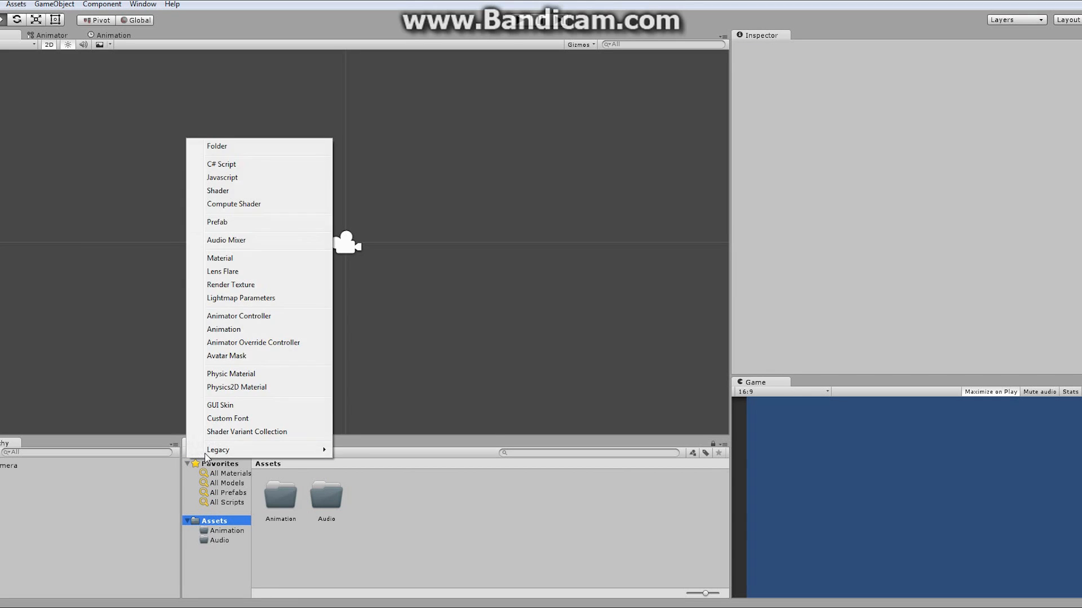
{"action": "left_click", "coordinate": [244, 149]}
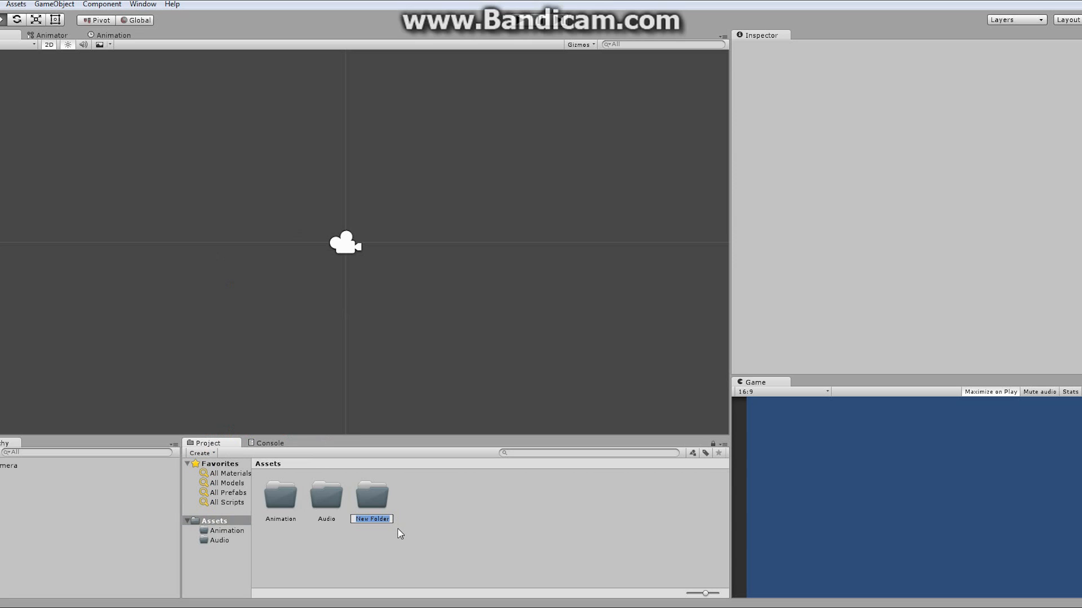
{"action": "type", "text": "Materials"}
{"action": "key", "text": "Return"}
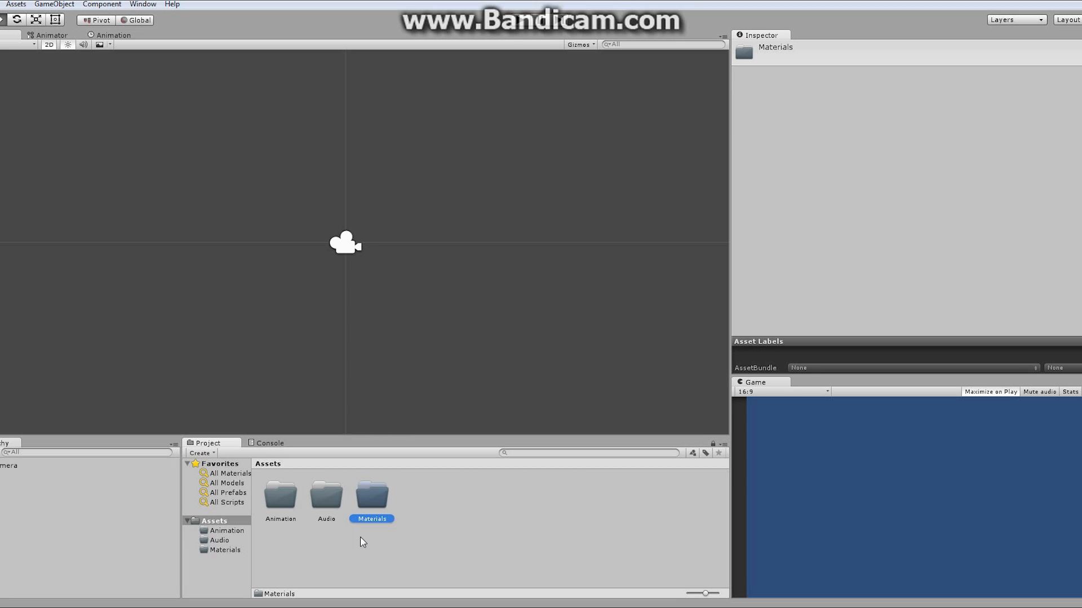
- Create a new folder named Sprites inside the Assets folder
{"action": "right_click", "coordinate": [461, 504]}
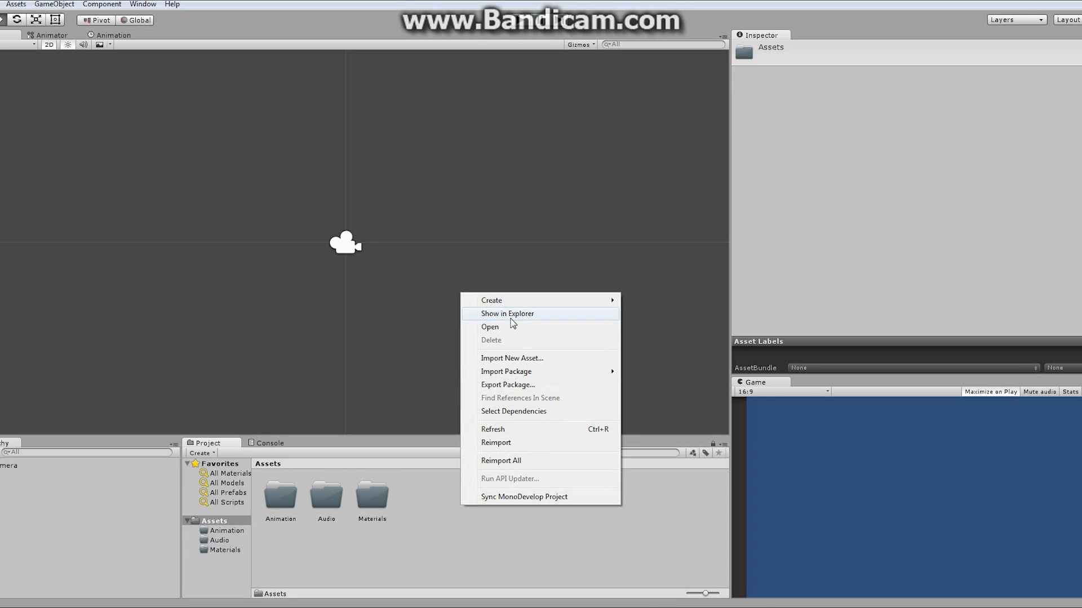
{"action": "mouse_move", "coordinate": [504, 304]}
{"action": "left_click", "coordinate": [649, 301]}
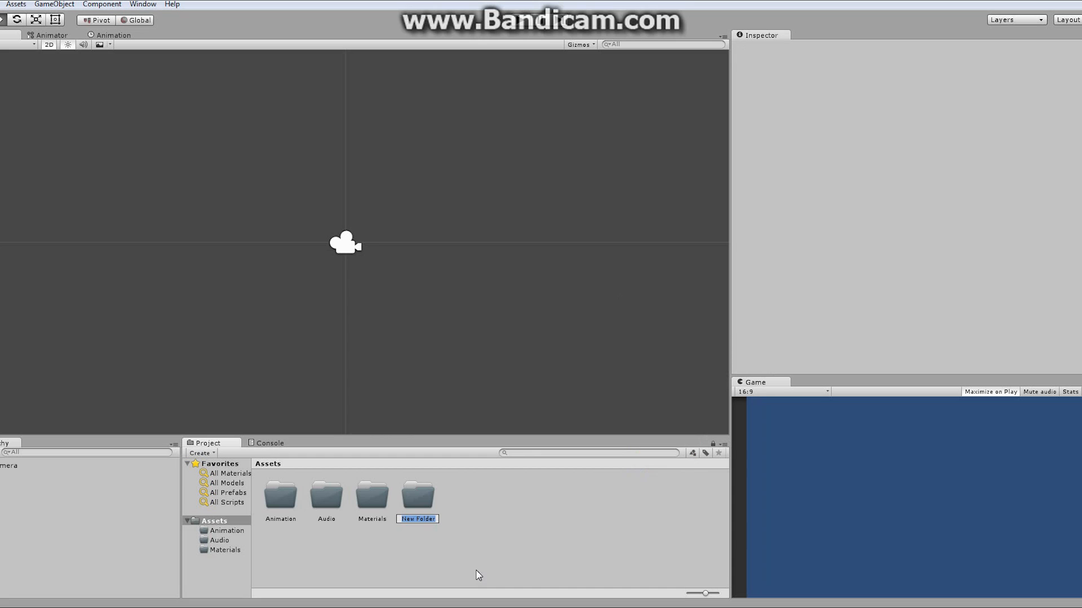
{"action": "type", "text": "Sprites"}
{"action": "key", "text": "Return"}
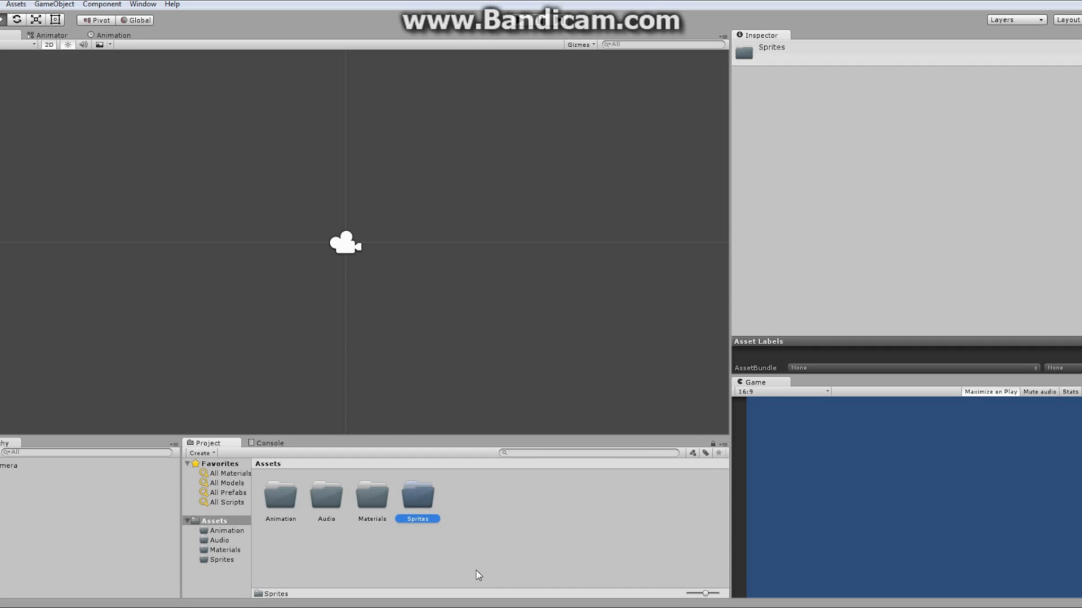
- Create a new folder named Scripts inside the Assets folder
{"action": "right_click", "coordinate": [486, 515]}
{"action": "mouse_move", "coordinate": [527, 309]}
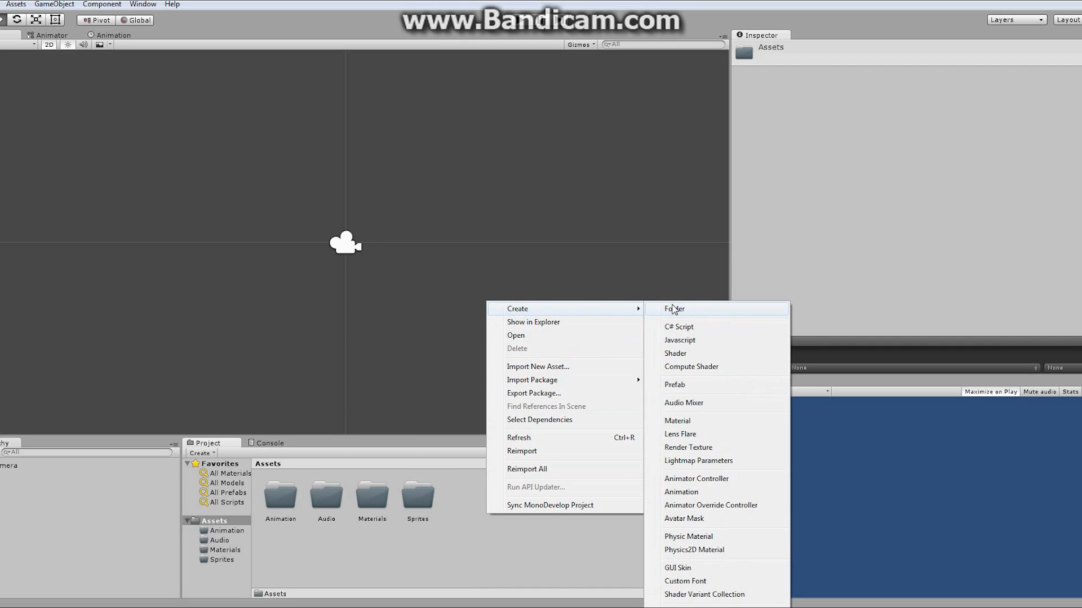
{"action": "left_click", "coordinate": [674, 310]}
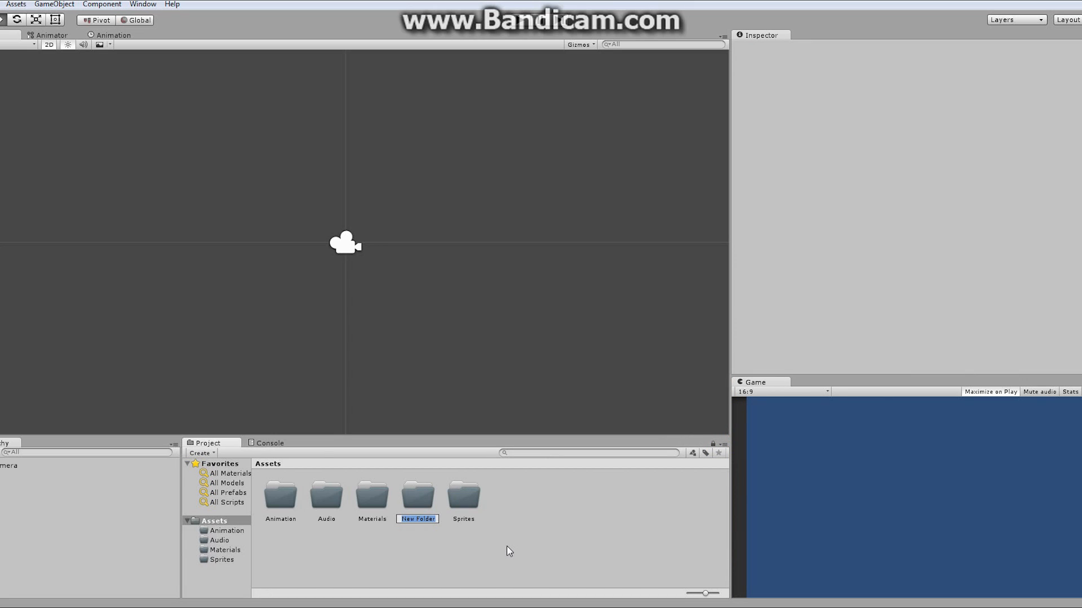
{"action": "type", "text": "Scripts"}
{"action": "key", "text": "Return"}
- Create a new folder named preFab inside the Assets folder
{"action": "right_click", "coordinate": [548, 513]}
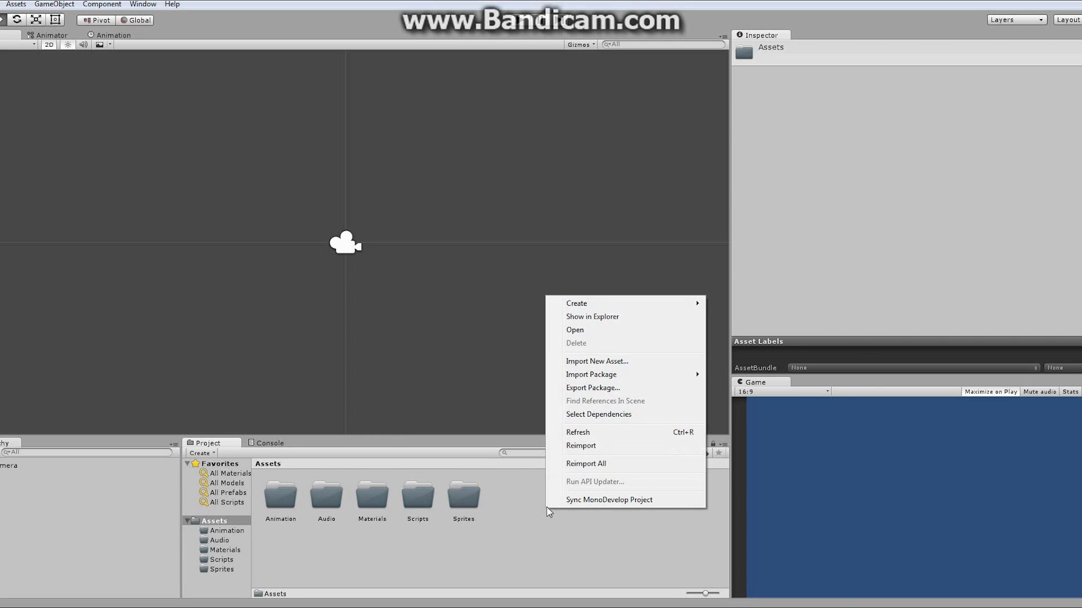
{"action": "mouse_move", "coordinate": [688, 304]}
{"action": "left_click", "coordinate": [732, 304]}
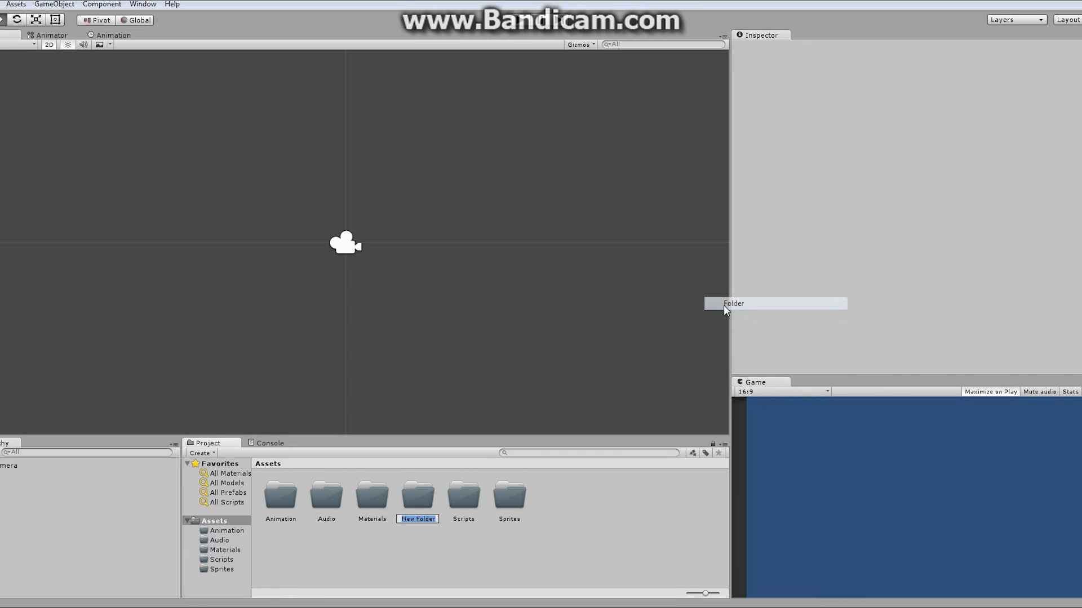
{"action": "type", "text": "preFab"}
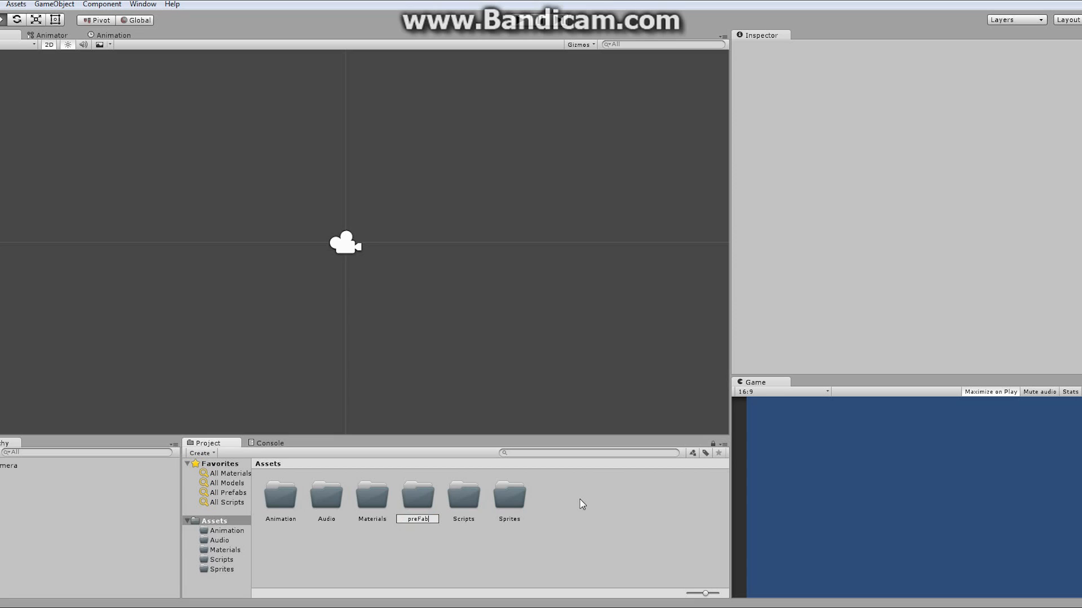
{"action": "key", "text": "Return"}
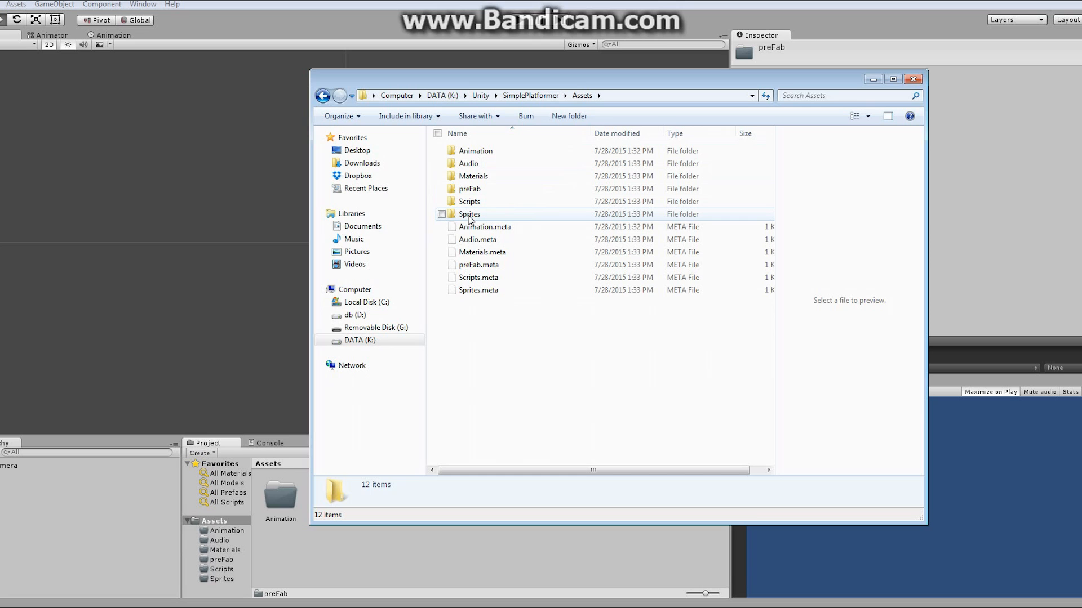
- In the file explorer, open the project's Assets Sprites folder and paste the sprite image files into it
{"action": "double_click", "coordinate": [469, 216]}
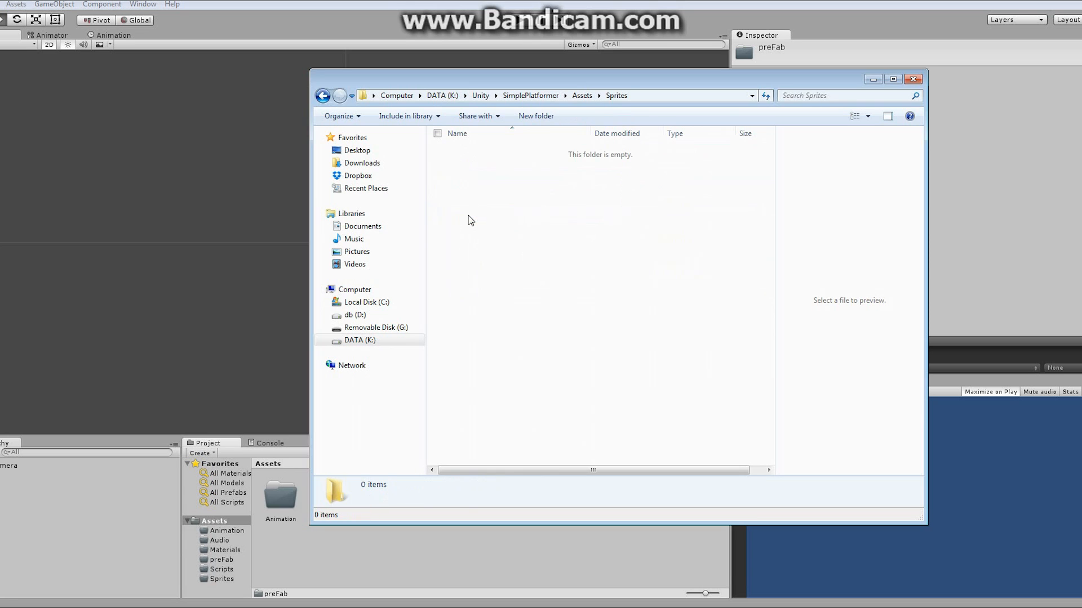
{"action": "left_click_drag", "start_coordinate": [563, 78], "coordinate": [1066, 61]}
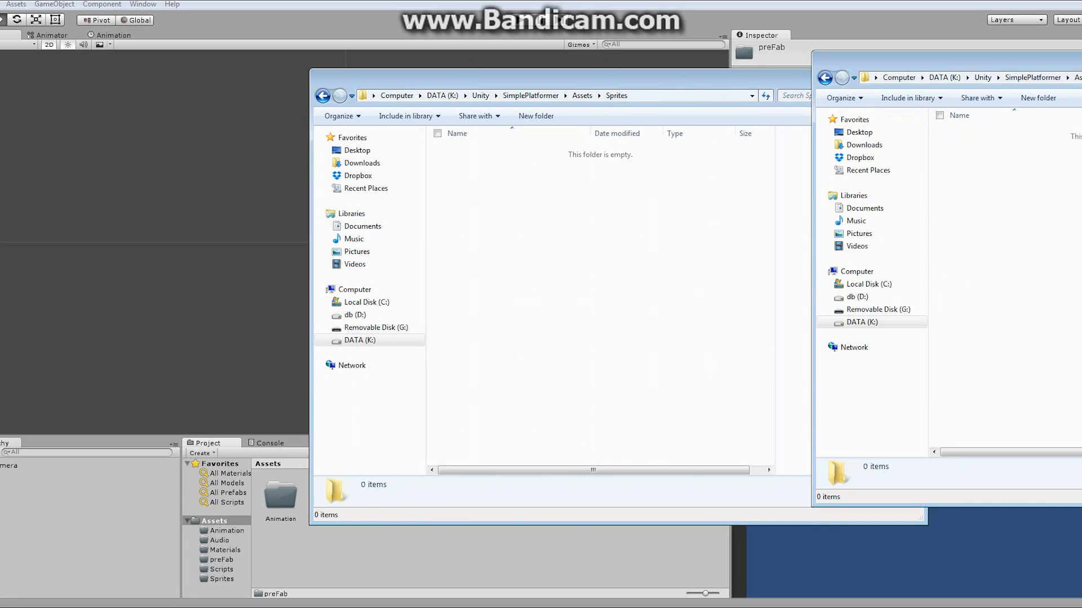
{"action": "double_click", "coordinate": [504, 512]}
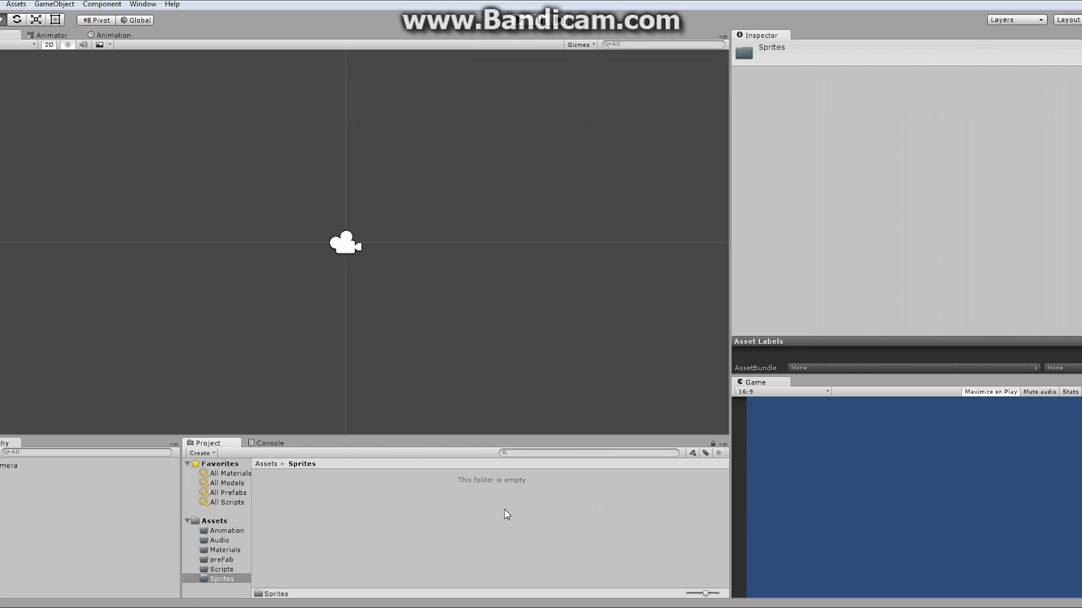
{"action": "left_click", "coordinate": [215, 522]}
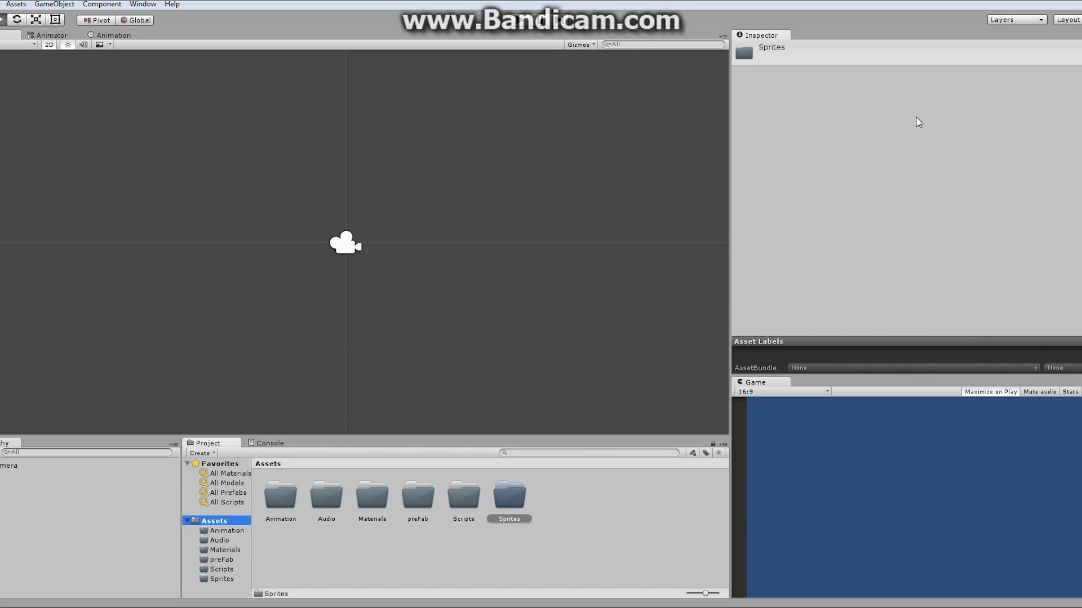
{"action": "left_click_drag", "start_coordinate": [1081, 59], "coordinate": [644, 88]}
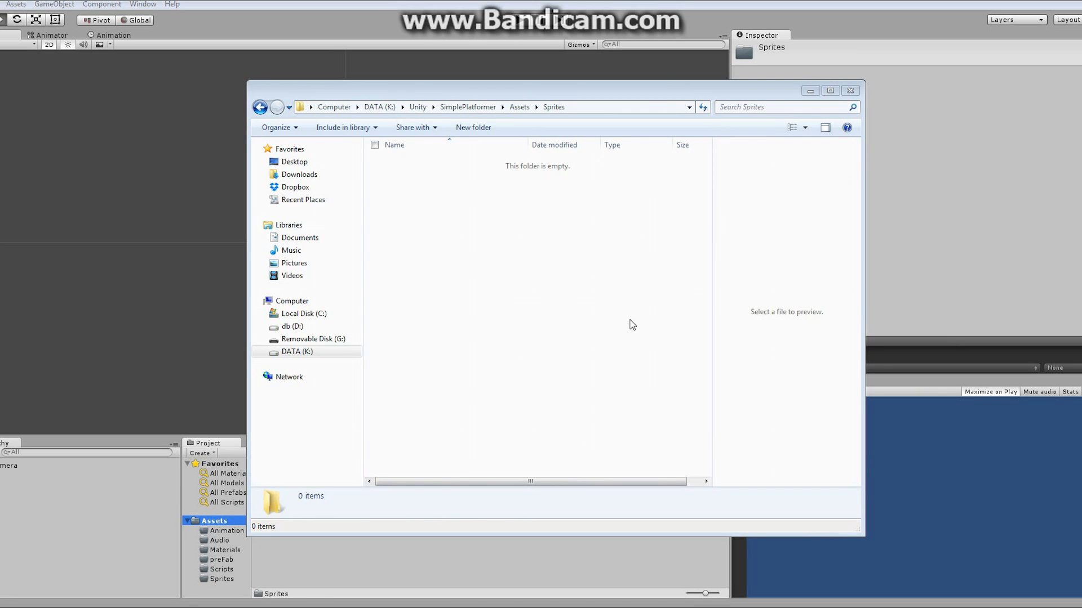
{"action": "right_click", "coordinate": [420, 253]}
{"action": "left_click", "coordinate": [448, 340]}
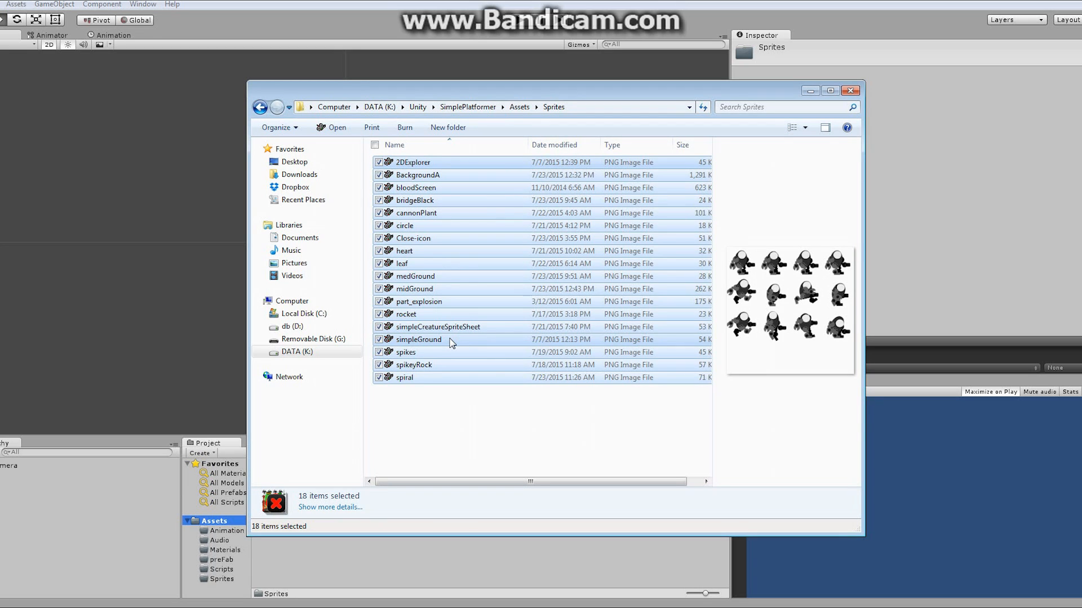
- Preview several of the pasted sprite images in the file explorer, then close the explorer window
{"action": "left_click", "coordinate": [428, 164]}
{"action": "left_click", "coordinate": [426, 176]}
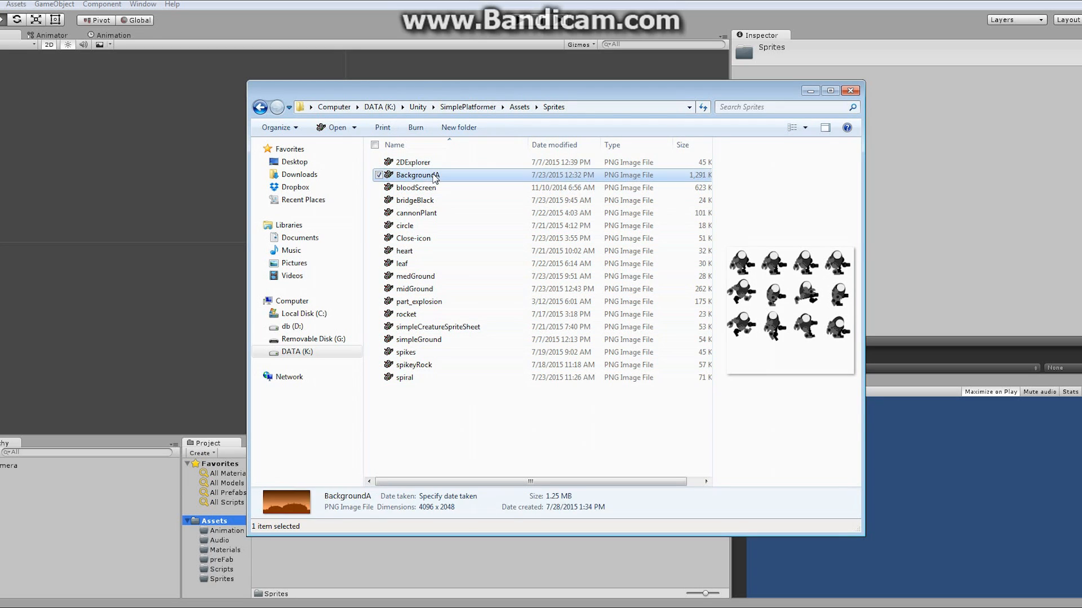
{"action": "left_click", "coordinate": [422, 188]}
{"action": "left_click", "coordinate": [431, 201]}
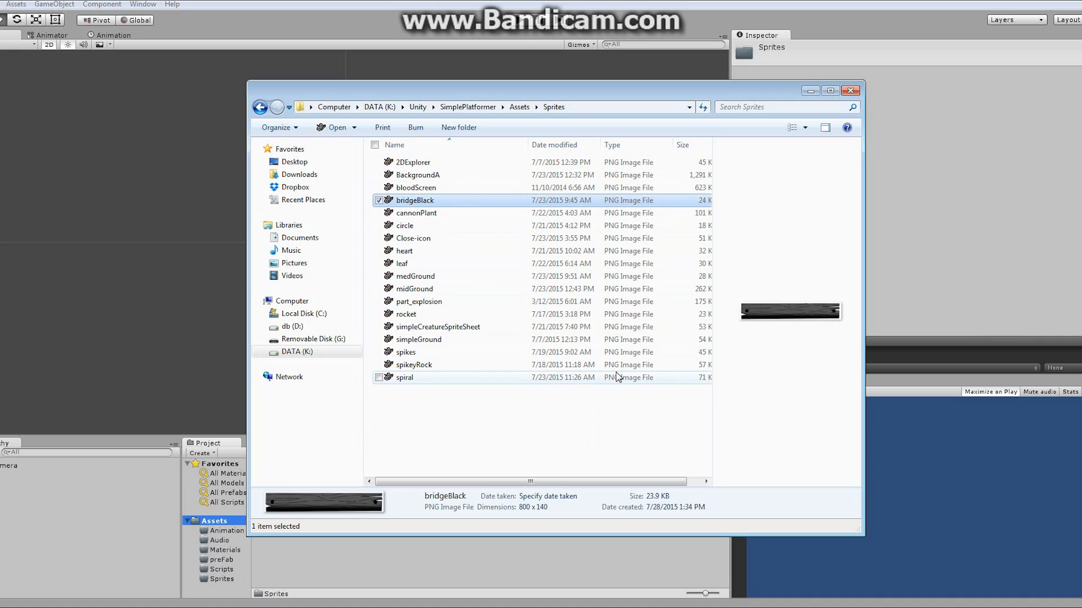
{"action": "left_click", "coordinate": [409, 165]}
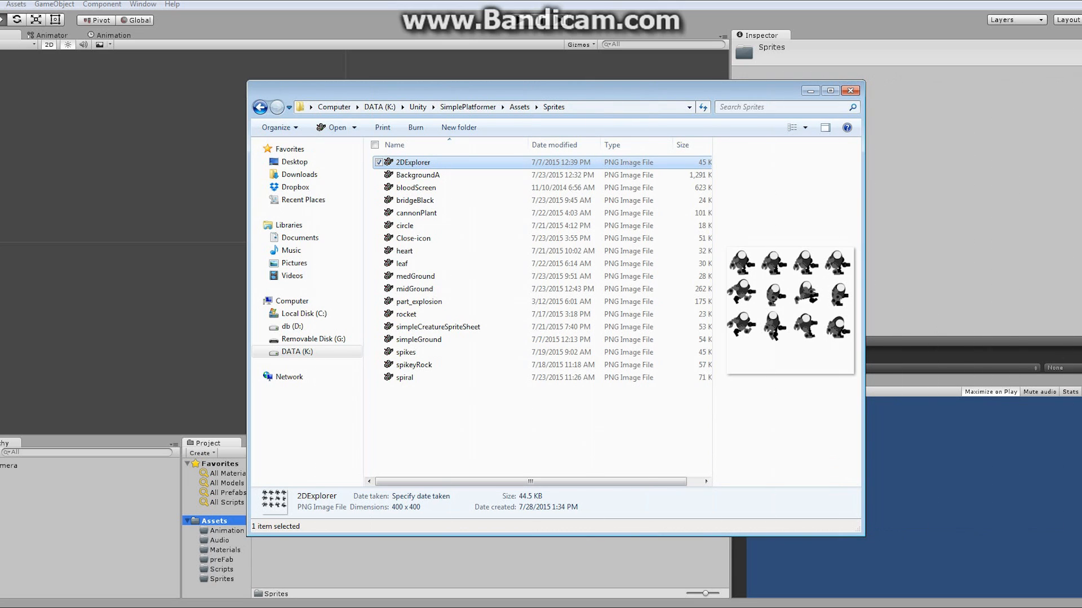
{"action": "left_click", "coordinate": [850, 91]}
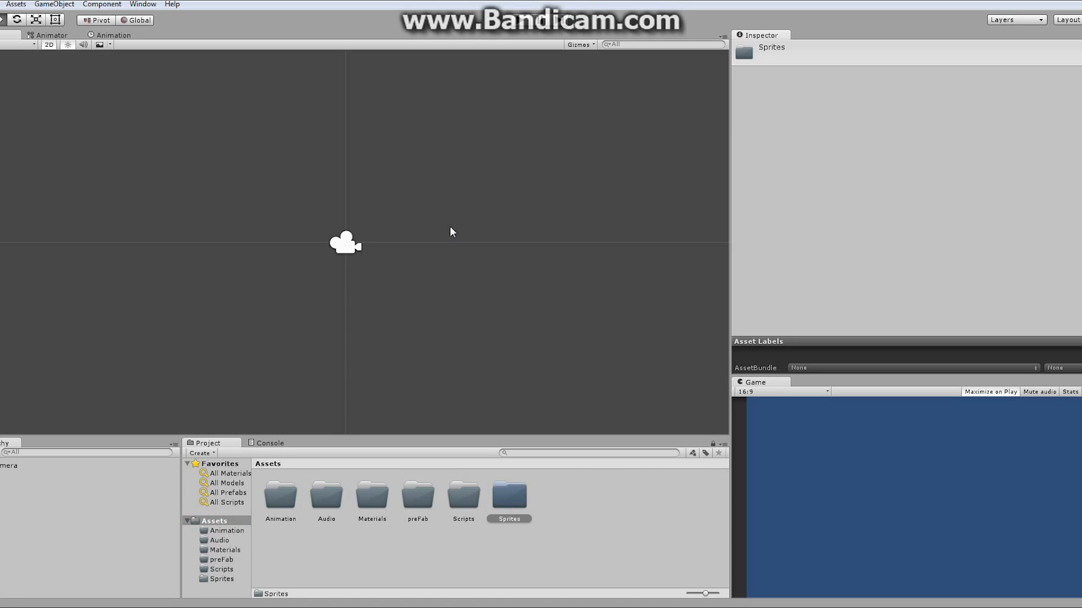
- Open the Sprites folder and try changing BackgroundA's Texture Type and Sprite Mode, reverting the unapplied import settings
{"action": "left_click", "coordinate": [508, 498]}
{"action": "double_click", "coordinate": [512, 495]}
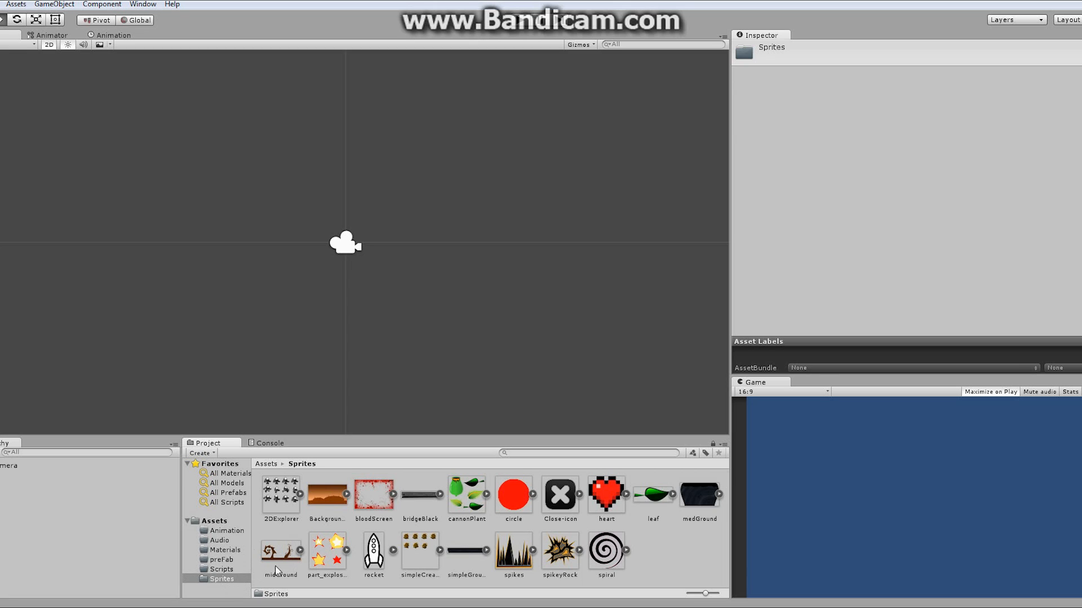
{"action": "left_click", "coordinate": [325, 501]}
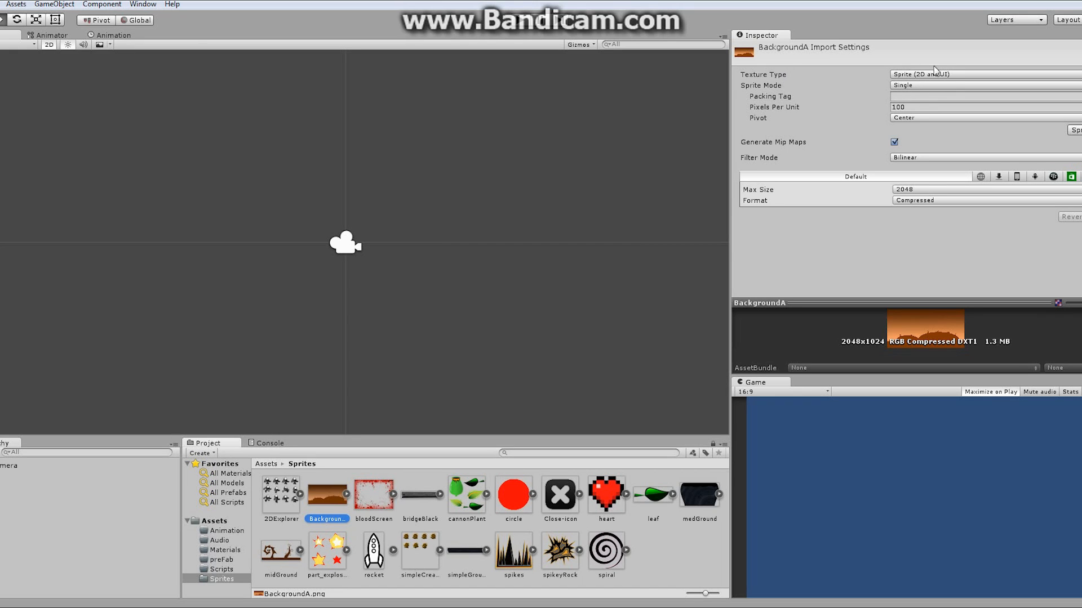
{"action": "left_click", "coordinate": [1052, 74]}
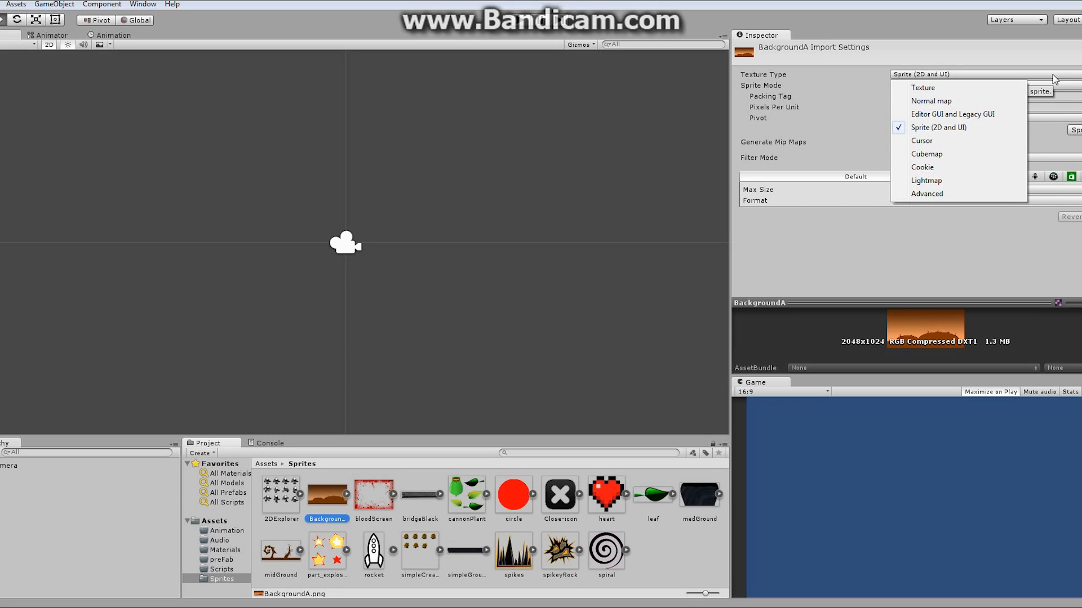
{"action": "left_click", "coordinate": [947, 88]}
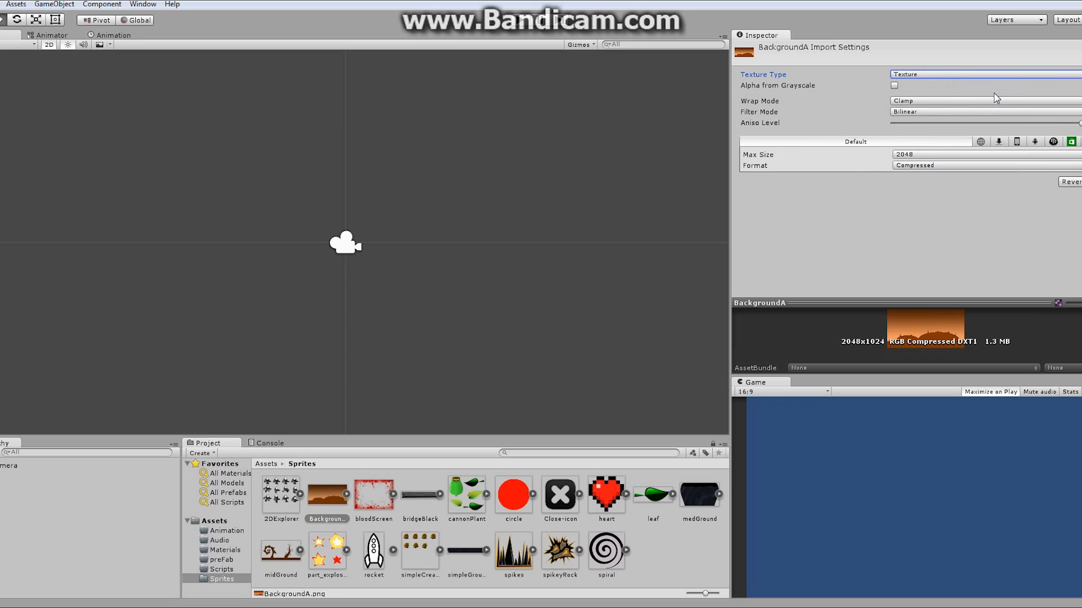
{"action": "left_click", "coordinate": [1049, 75]}
{"action": "left_click", "coordinate": [952, 127]}
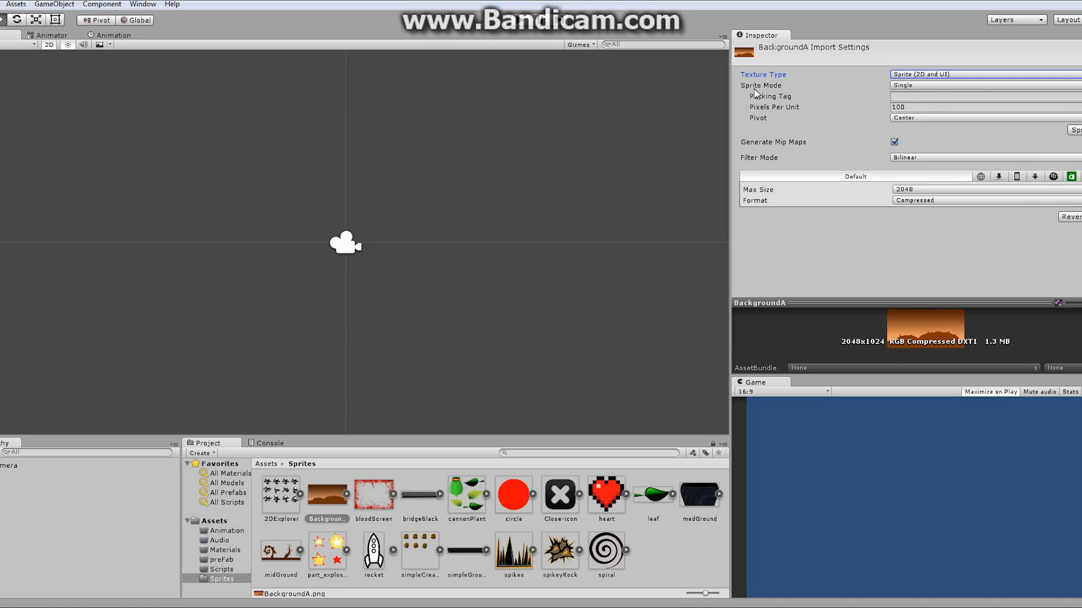
{"action": "left_click", "coordinate": [911, 86]}
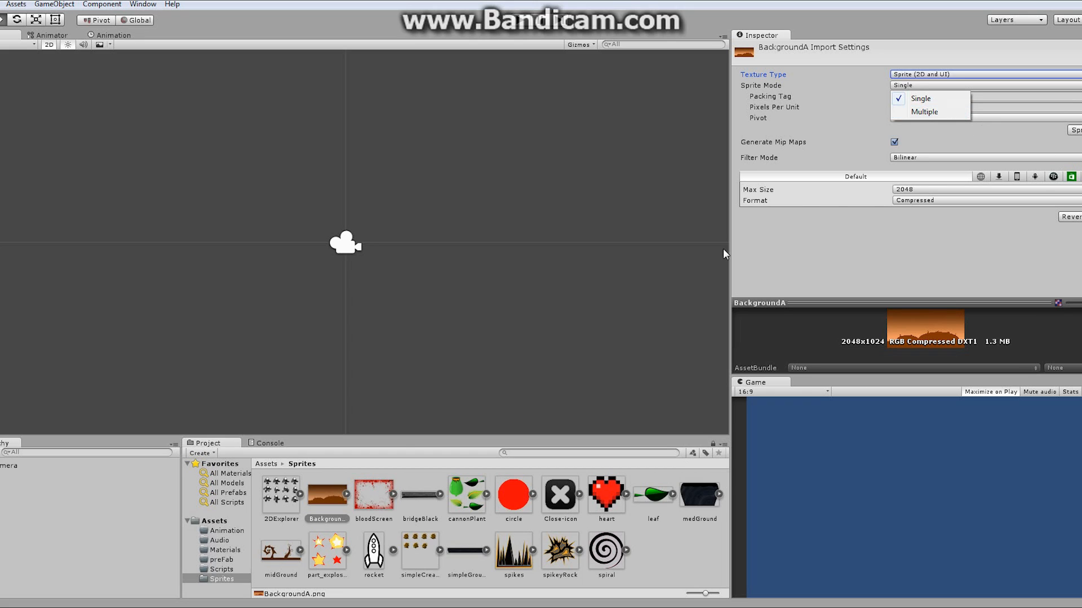
{"action": "left_click", "coordinate": [283, 498]}
{"action": "left_click", "coordinate": [283, 498]}
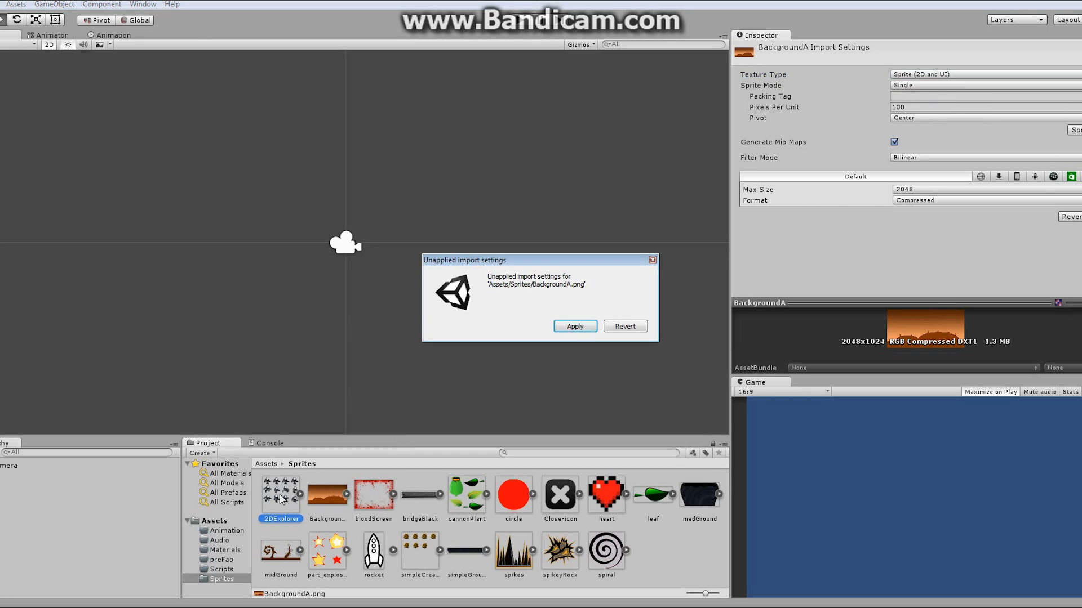
{"action": "left_click", "coordinate": [619, 328]}
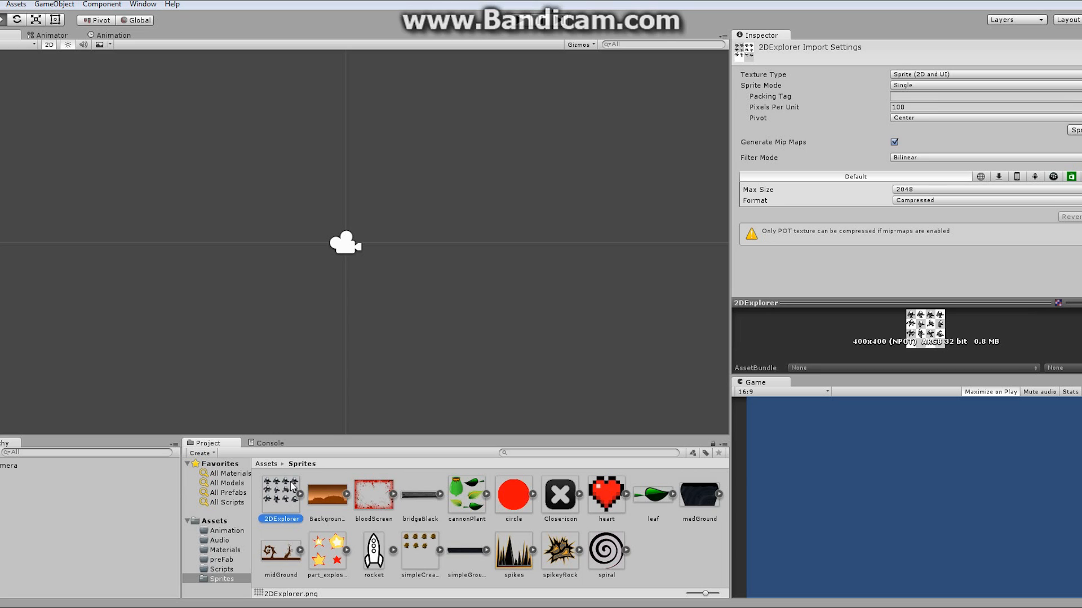
- Inspect the import settings of the cannonPlant, 2DExplorer and BackgroundA sprites
{"action": "left_click", "coordinate": [471, 506]}
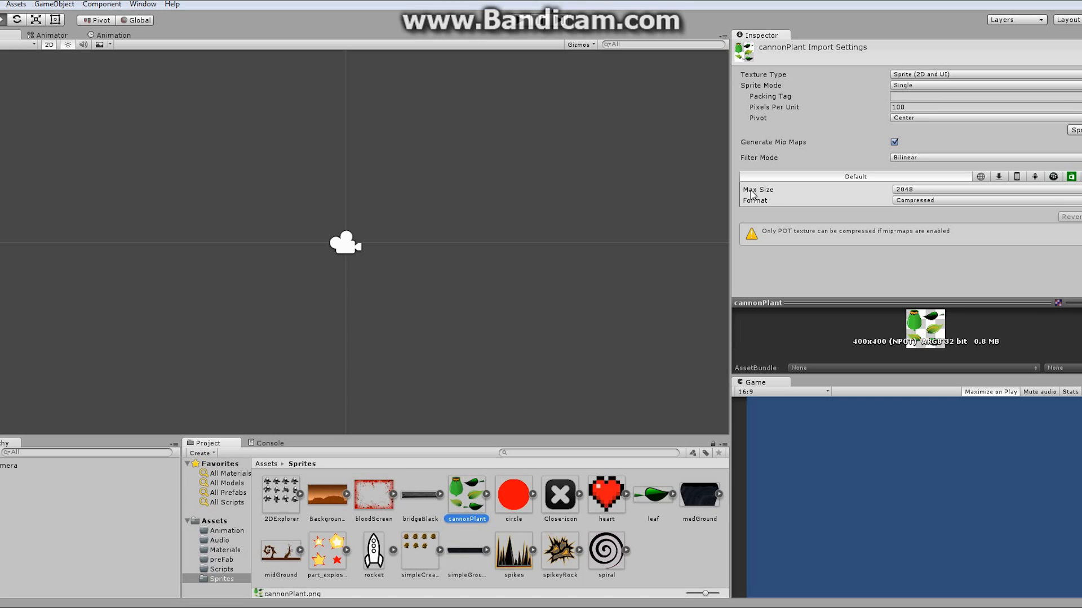
{"action": "left_click", "coordinate": [935, 85]}
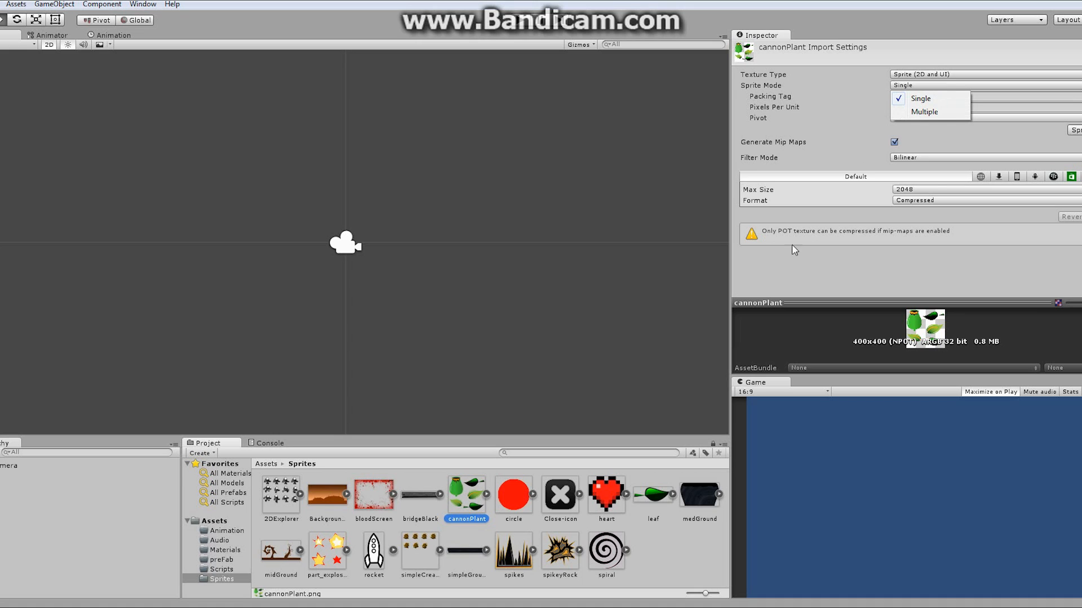
{"action": "left_click", "coordinate": [333, 495]}
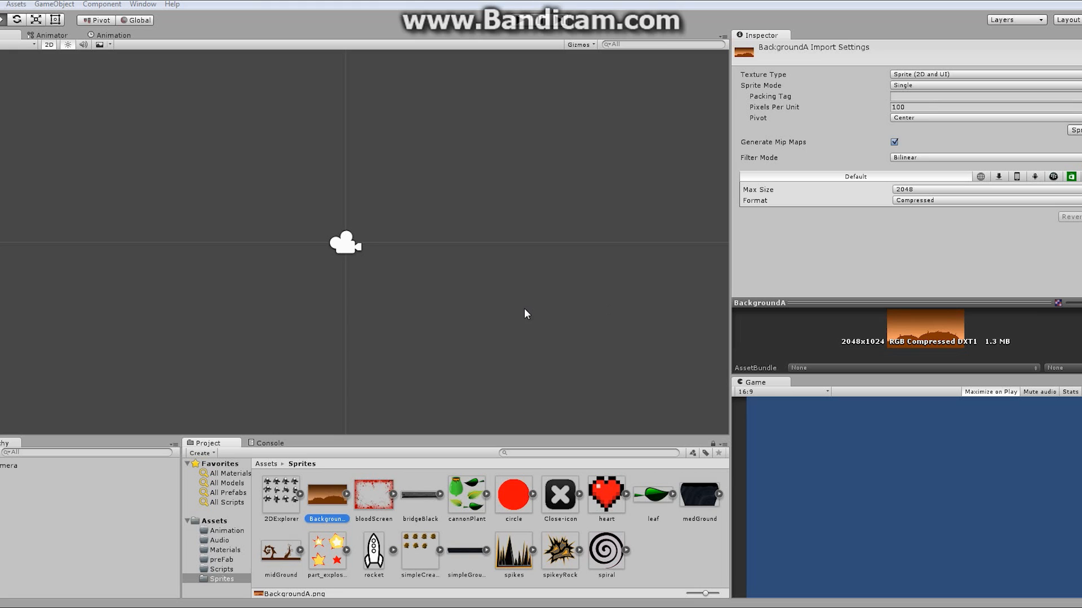
{"action": "left_click", "coordinate": [295, 495]}
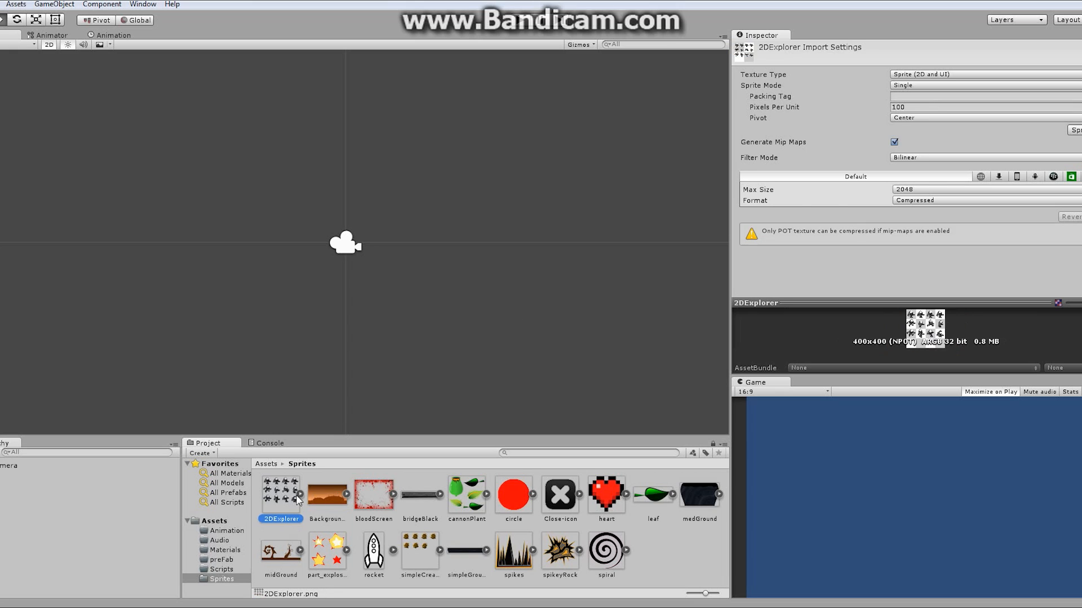
{"action": "left_click", "coordinate": [337, 498]}
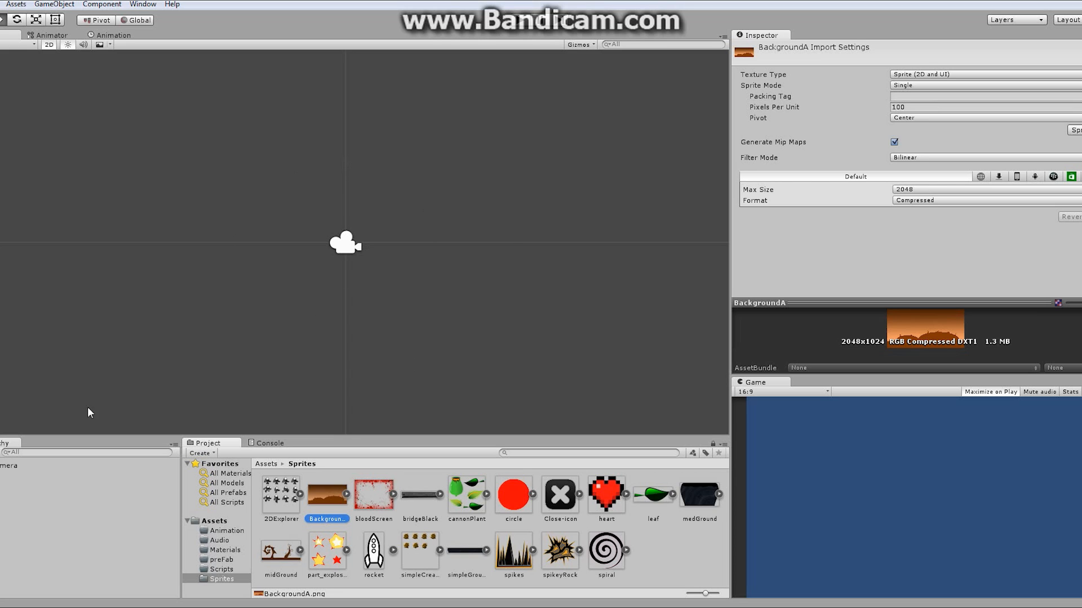
- Select the Main Camera and switch its Projection to Perspective and back to Orthographic
{"action": "left_click", "coordinate": [9, 466]}
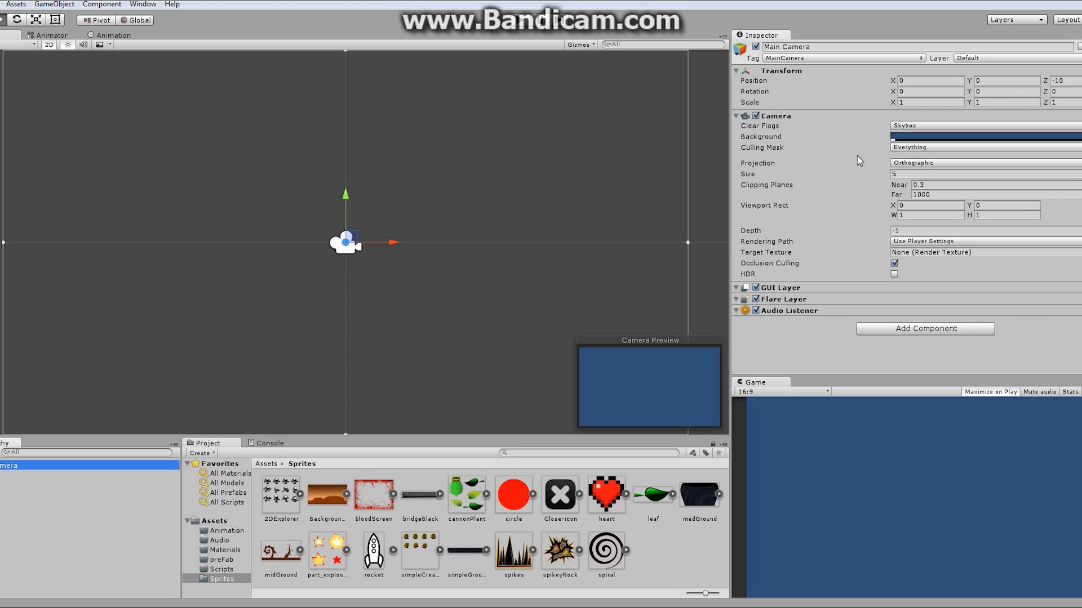
{"action": "left_click", "coordinate": [928, 164]}
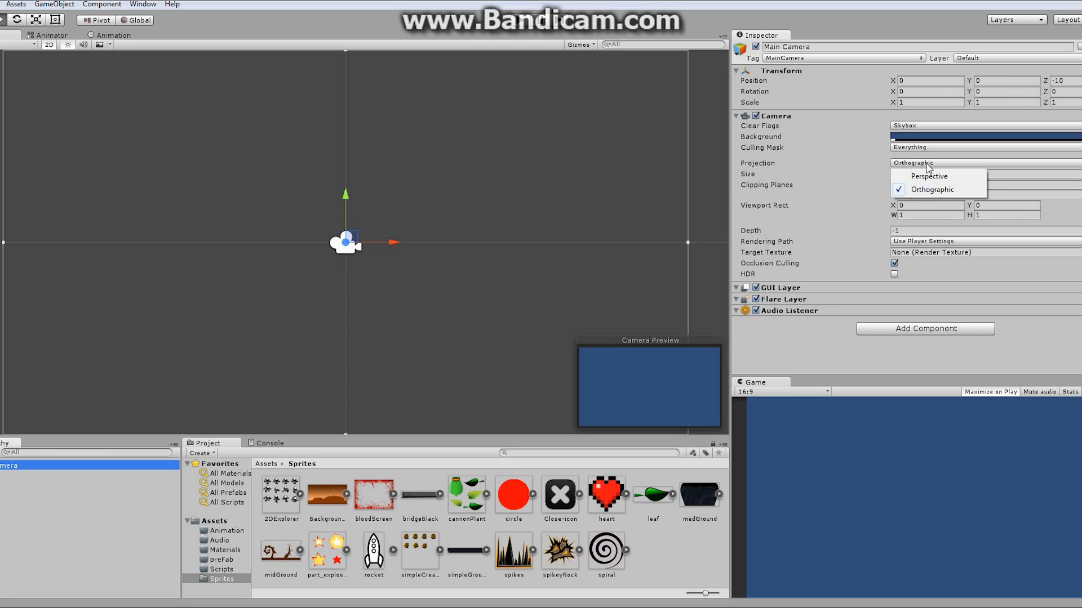
{"action": "left_click", "coordinate": [929, 177]}
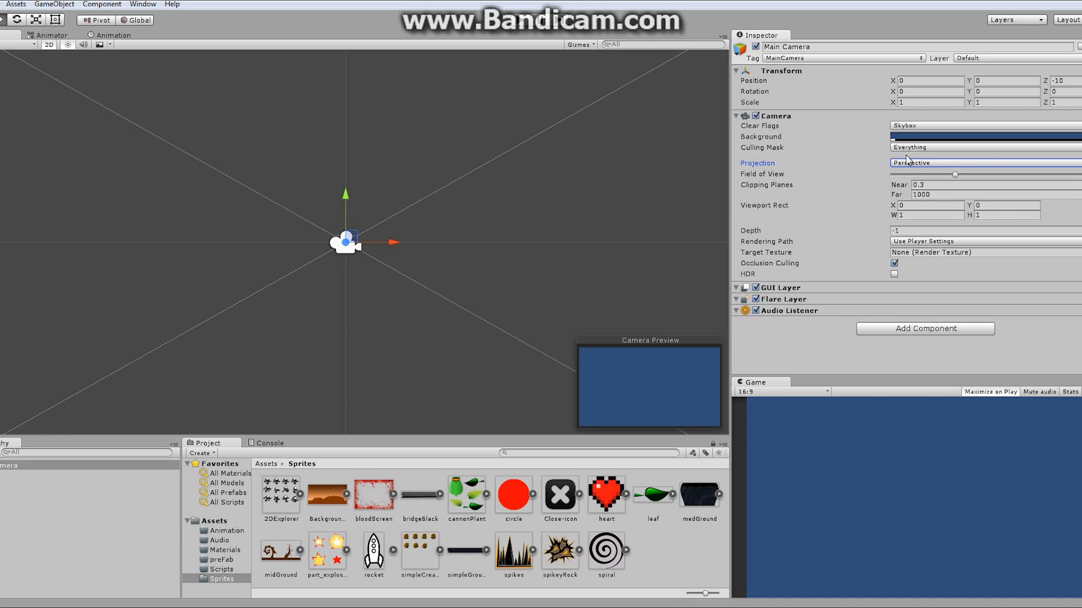
{"action": "left_click", "coordinate": [968, 163]}
{"action": "left_click", "coordinate": [948, 190]}
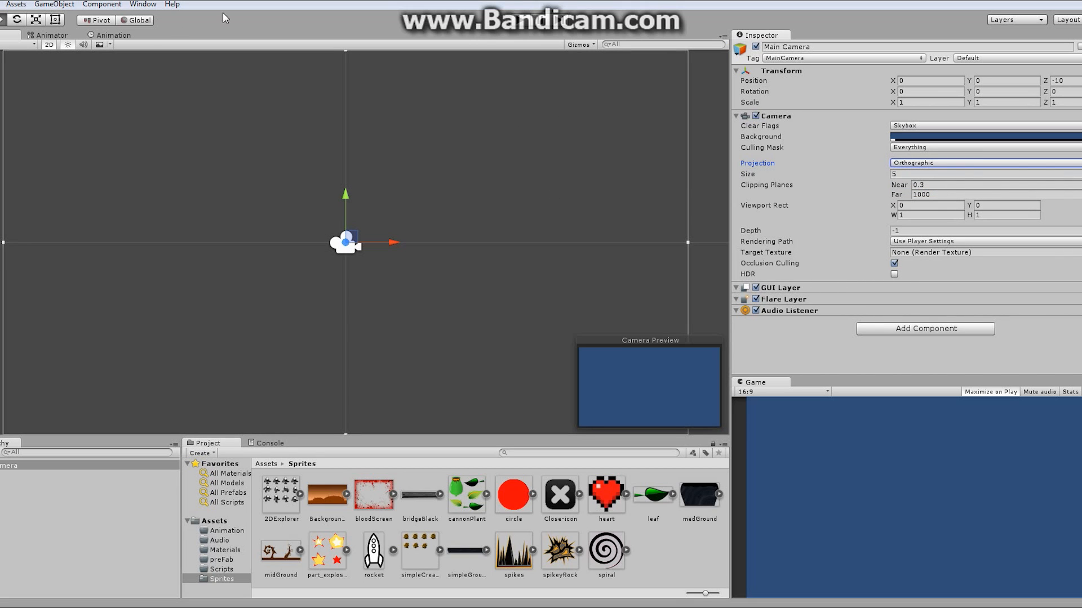
- Leave 2D scene mode and set the Main Camera's Projection to Perspective
{"action": "left_click", "coordinate": [49, 44]}
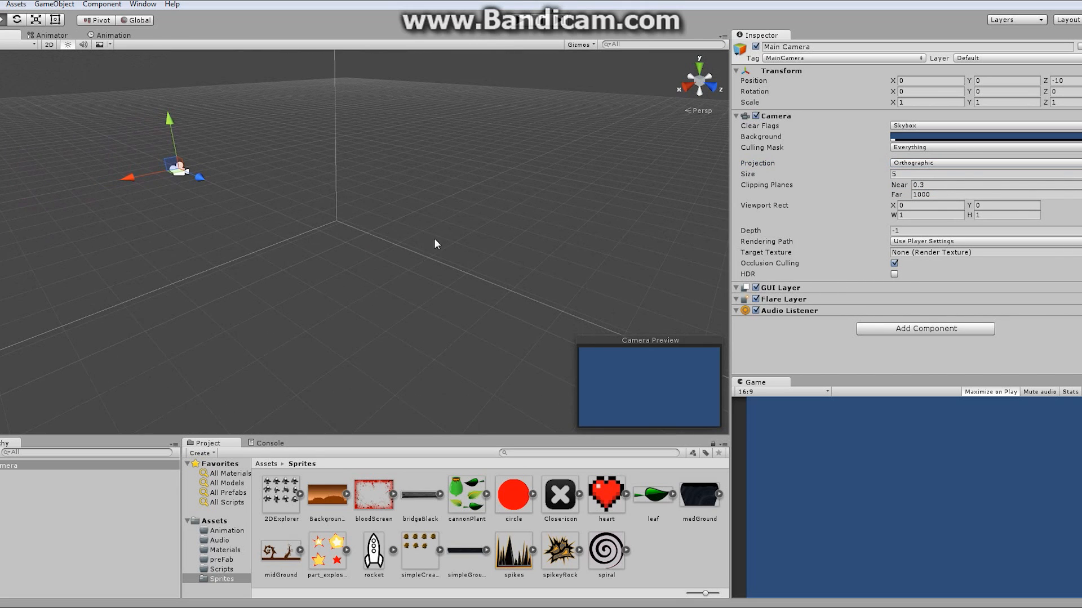
{"action": "left_click_drag", "start_coordinate": [435, 243], "coordinate": [445, 217], "text": "alt"}
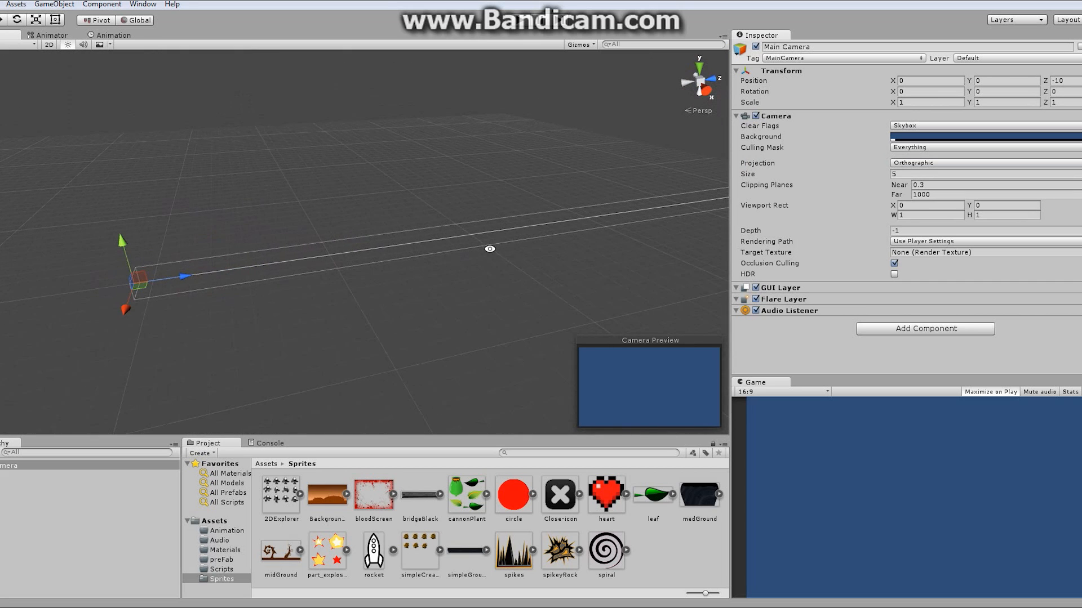
{"action": "left_click_drag", "start_coordinate": [489, 248], "coordinate": [423, 205], "text": "alt"}
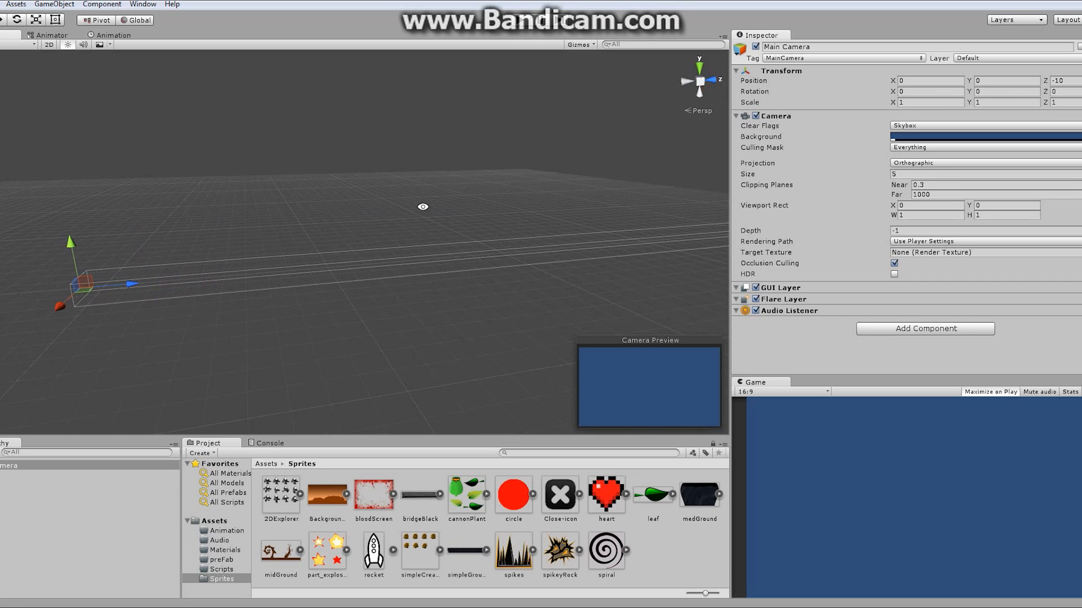
{"action": "left_click", "coordinate": [948, 165]}
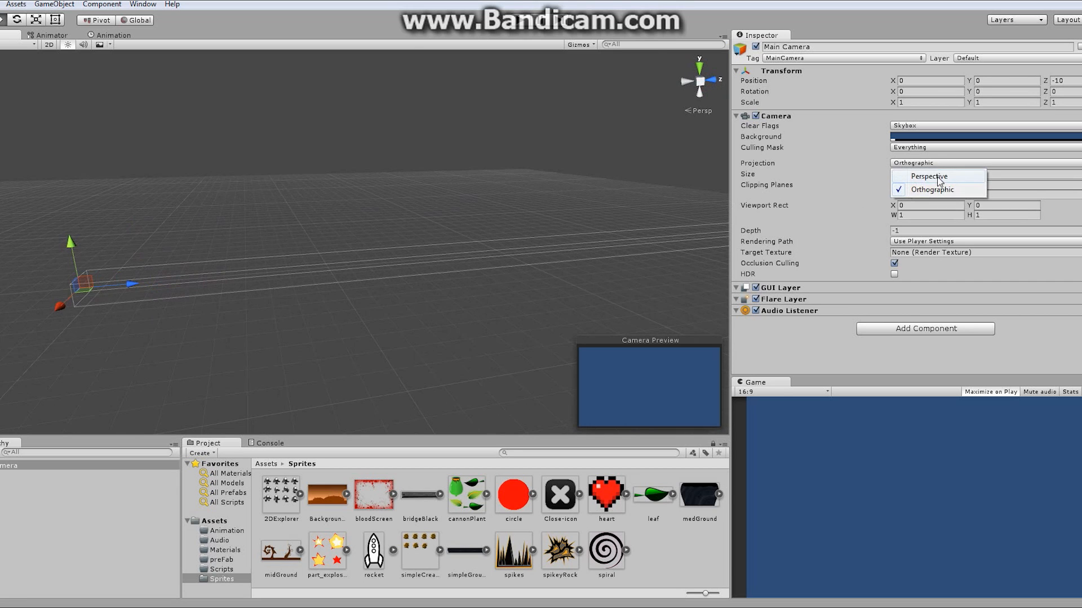
{"action": "left_click", "coordinate": [935, 174]}
- Switch the camera's Projection to Orthographic and back to Perspective while comparing the frustum in the scene
{"action": "right_click_drag", "start_coordinate": [550, 212], "coordinate": [277, 197], "text": "alt"}
{"action": "left_click_drag", "start_coordinate": [277, 197], "coordinate": [374, 248], "text": "alt"}
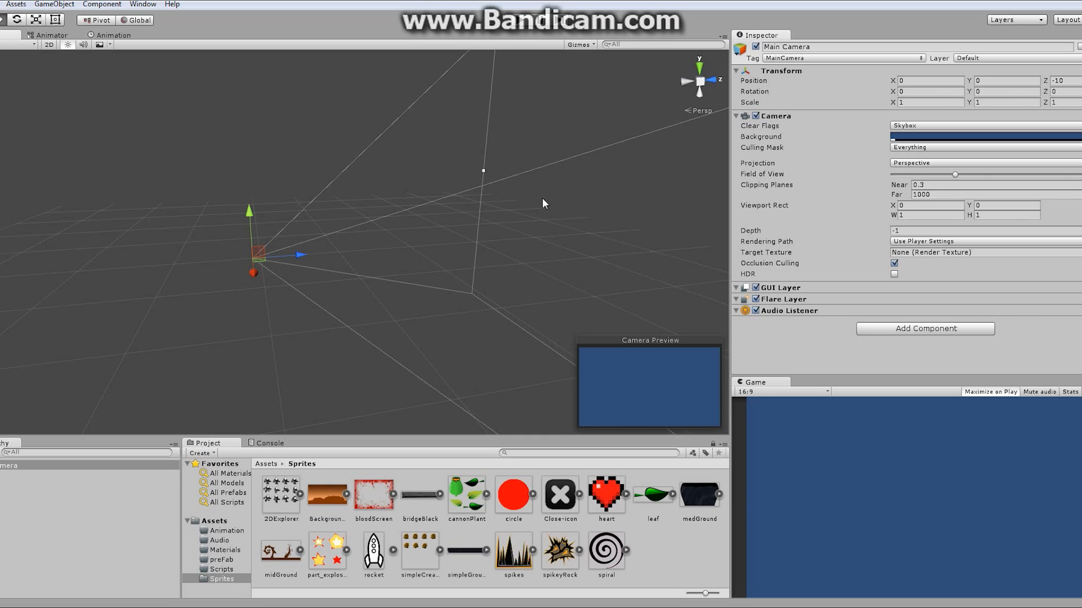
{"action": "left_click_drag", "start_coordinate": [544, 200], "coordinate": [368, 205], "text": "alt"}
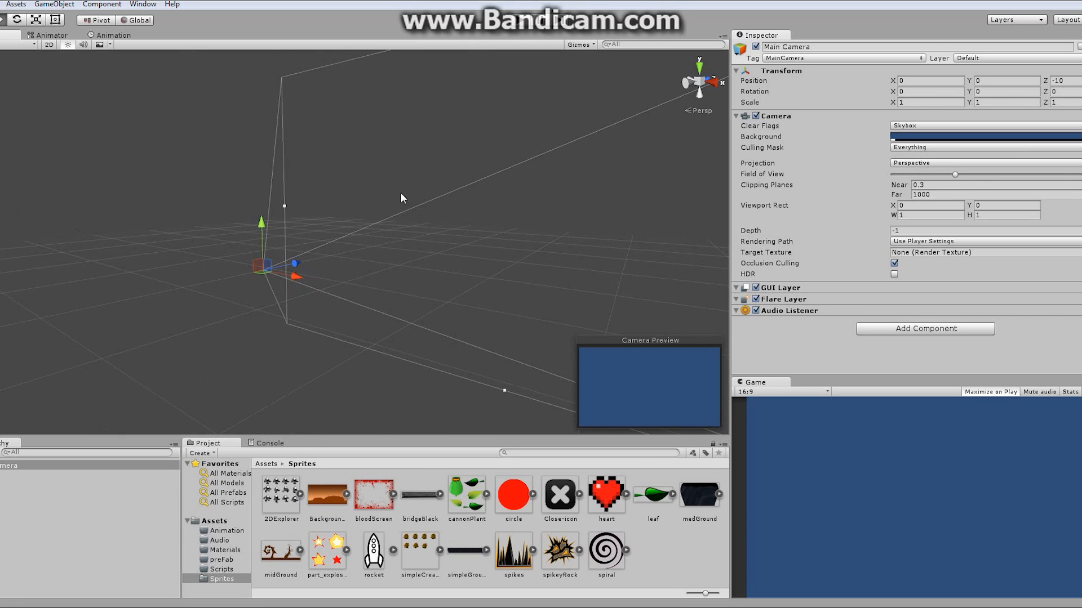
{"action": "left_click", "coordinate": [935, 163]}
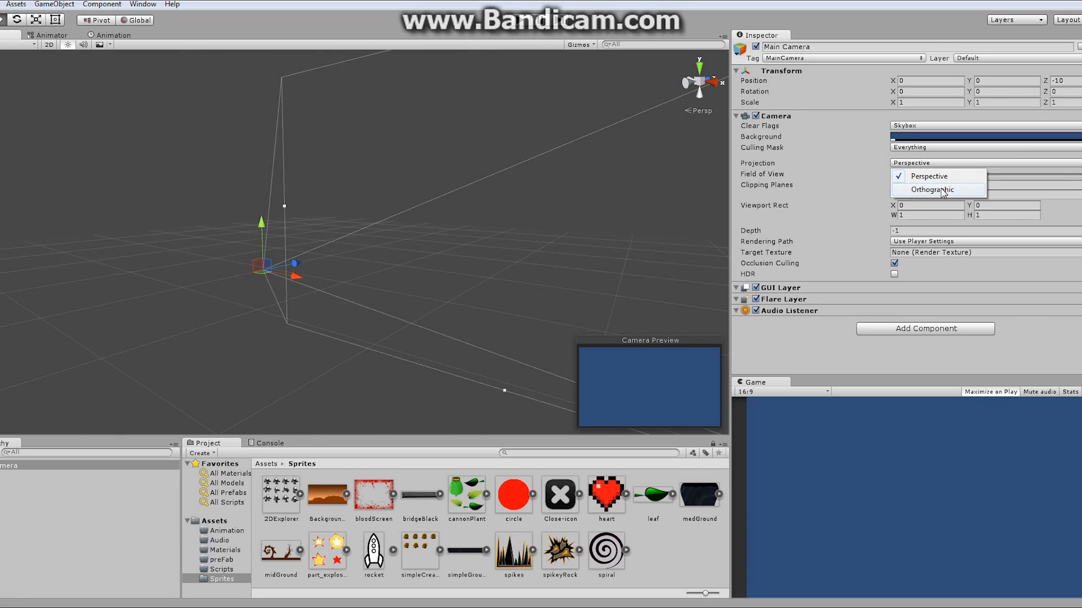
{"action": "left_click", "coordinate": [937, 189]}
{"action": "left_click", "coordinate": [938, 165]}
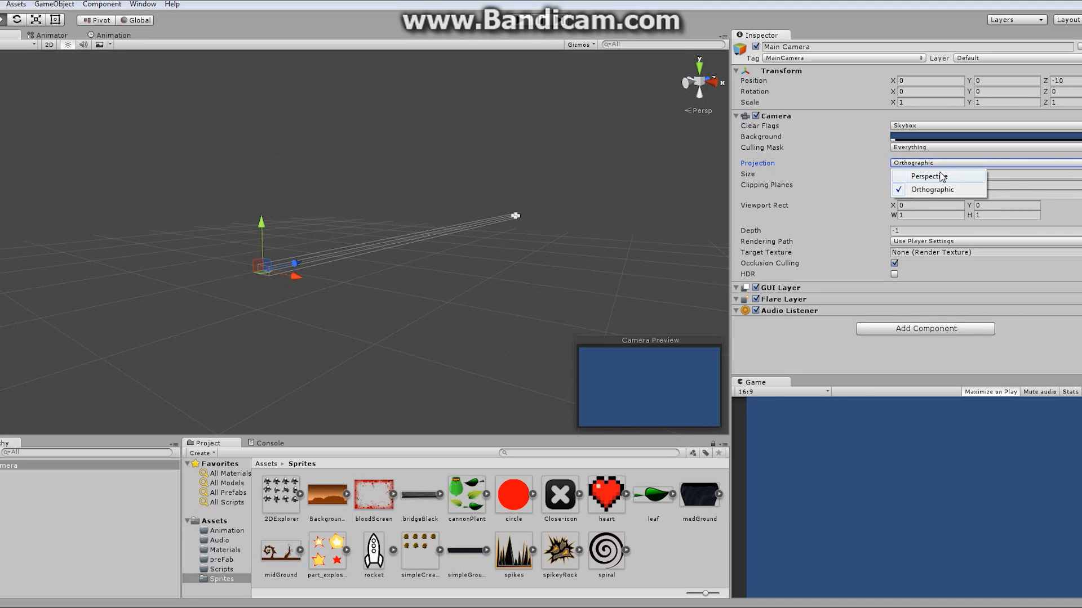
{"action": "left_click", "coordinate": [939, 179]}
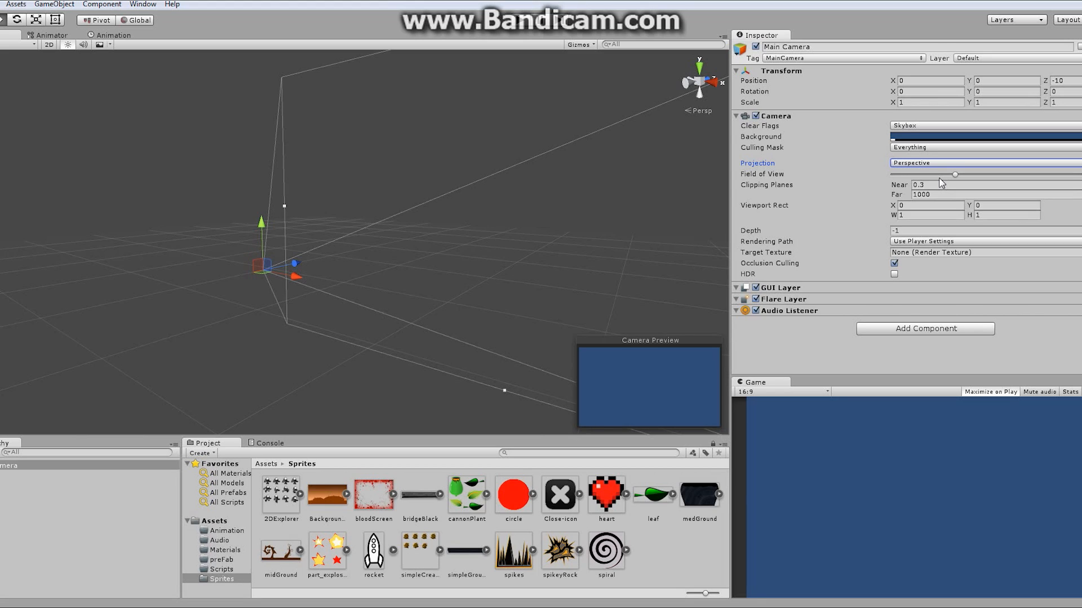
- Return the scene to 2D mode and expand the BackgroundA sprite asset to inspect its sub-sprite and import settings
{"action": "left_click", "coordinate": [7, 468]}
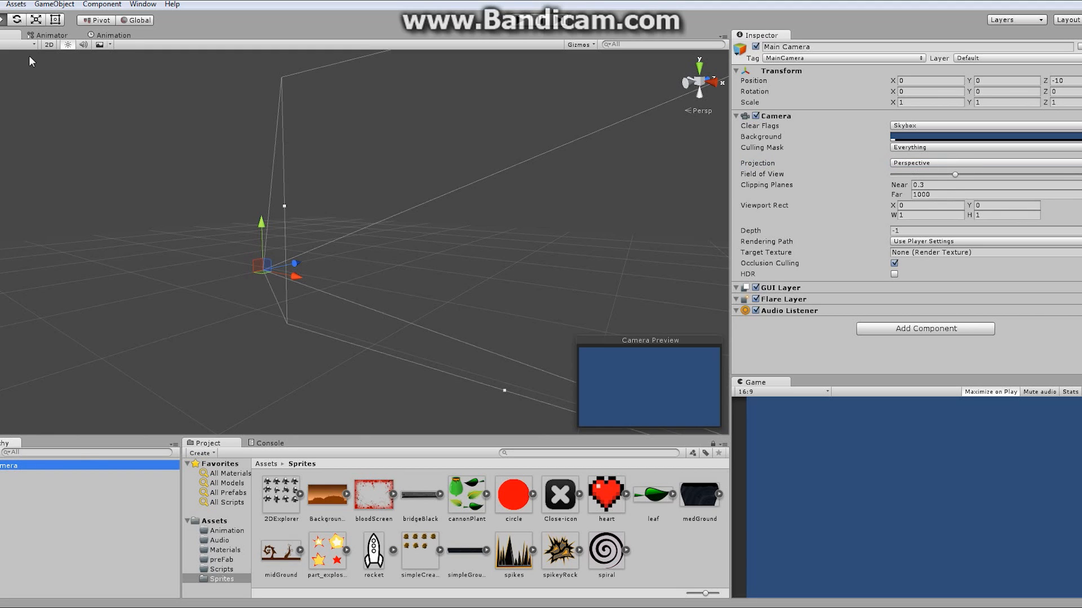
{"action": "left_click", "coordinate": [51, 47]}
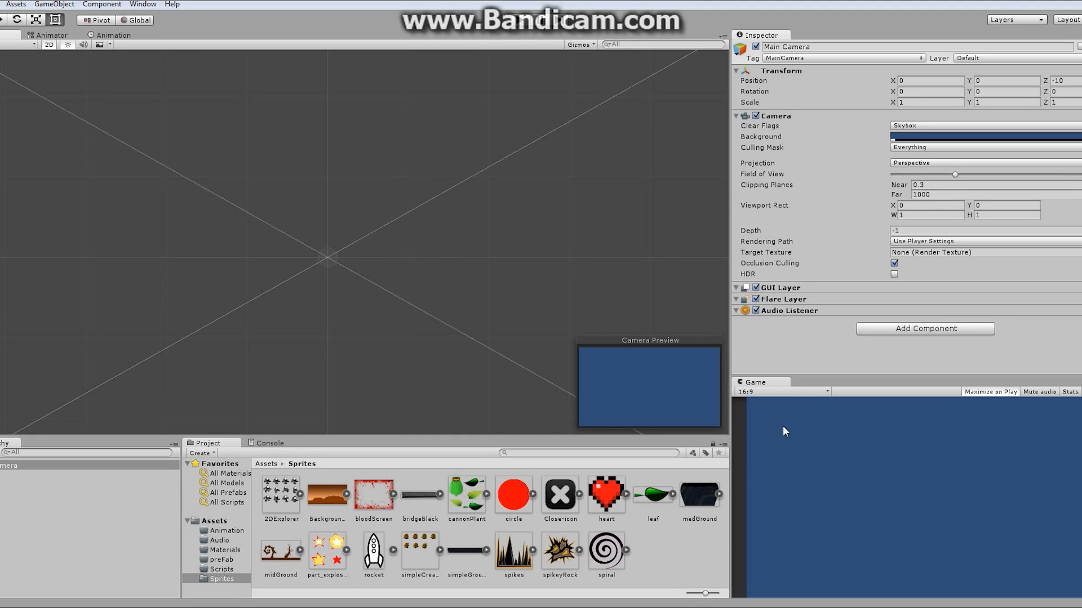
{"action": "left_click", "coordinate": [345, 496]}
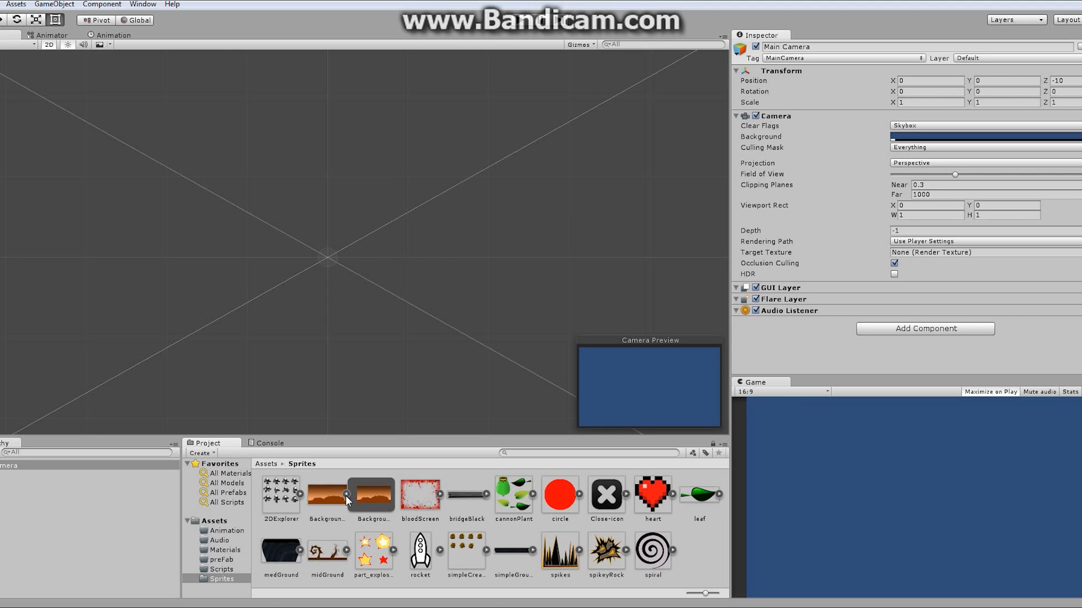
{"action": "left_click", "coordinate": [365, 499]}
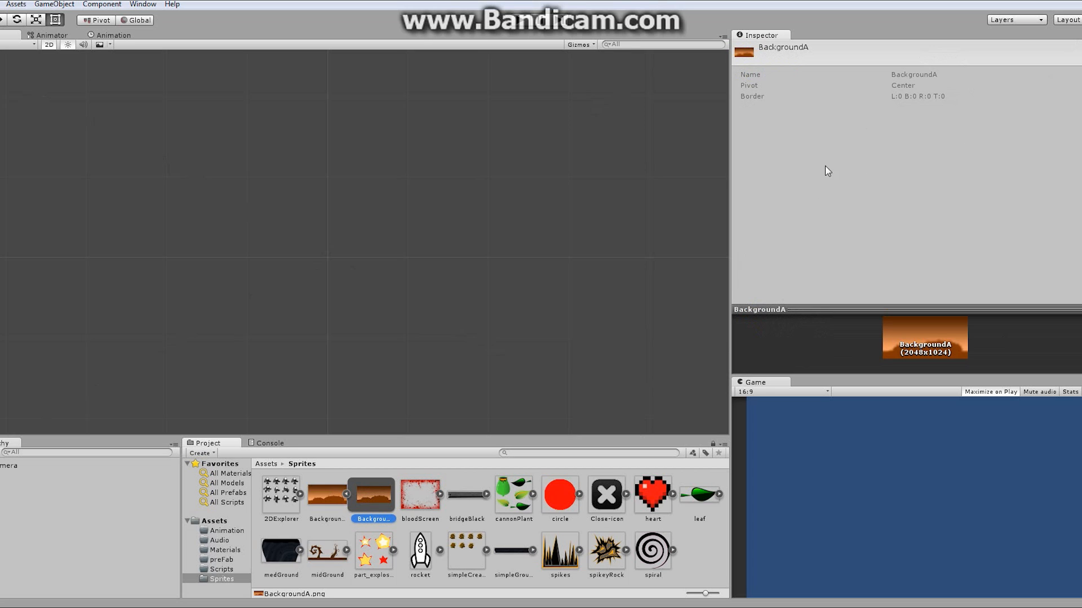
{"action": "left_click", "coordinate": [325, 499]}
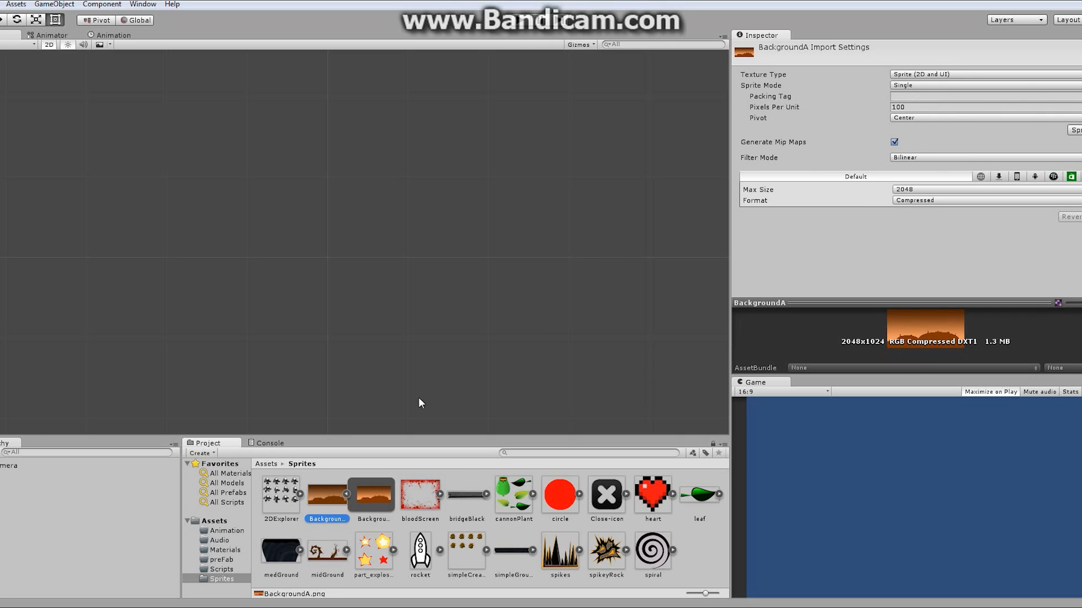
{"action": "left_click", "coordinate": [345, 495]}
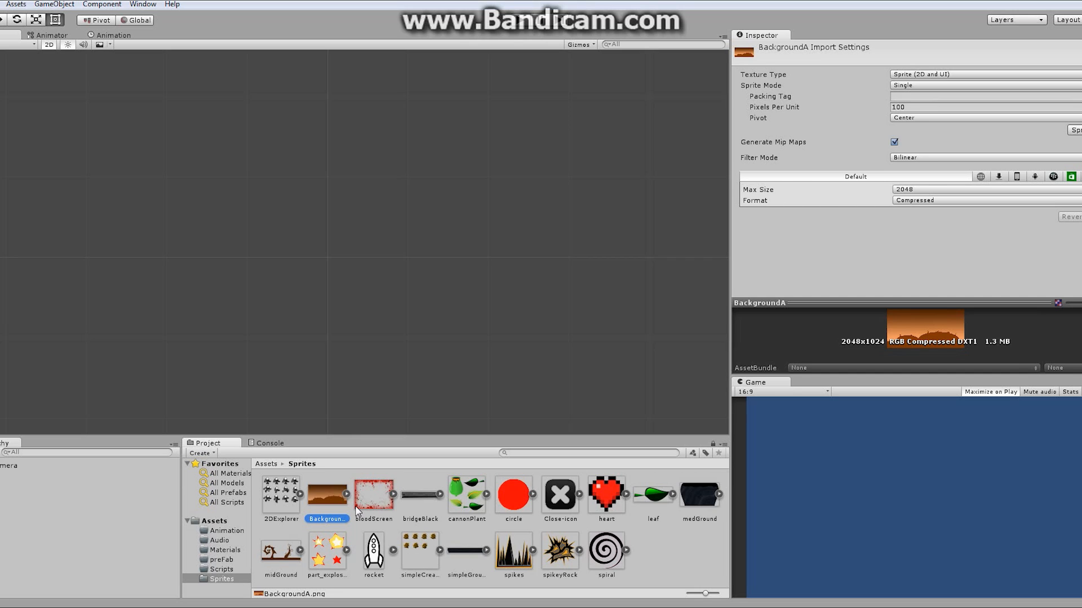
- Add the BackgroundA sprite to the scene hierarchy and frame it in the scene view
{"action": "left_click_drag", "start_coordinate": [323, 492], "coordinate": [2, 519]}
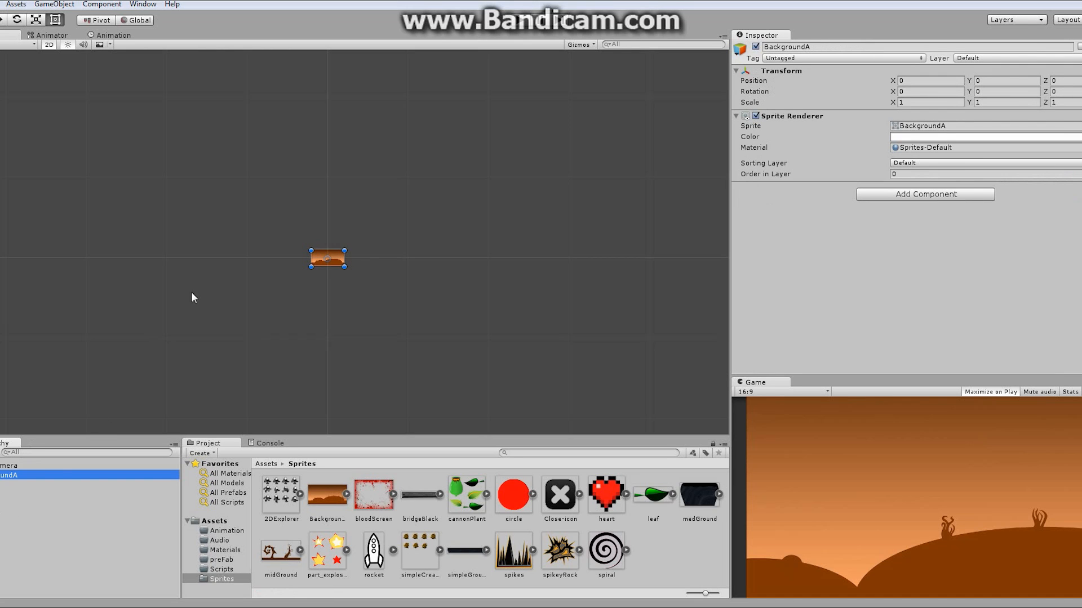
{"action": "scroll", "coordinate": [536, 229], "scroll_direction": "up", "scroll_amount": 18}
{"action": "middle_click_drag", "start_coordinate": [346, 290], "coordinate": [479, 176]}
{"action": "scroll", "coordinate": [606, 227], "scroll_direction": "up", "scroll_amount": 16}
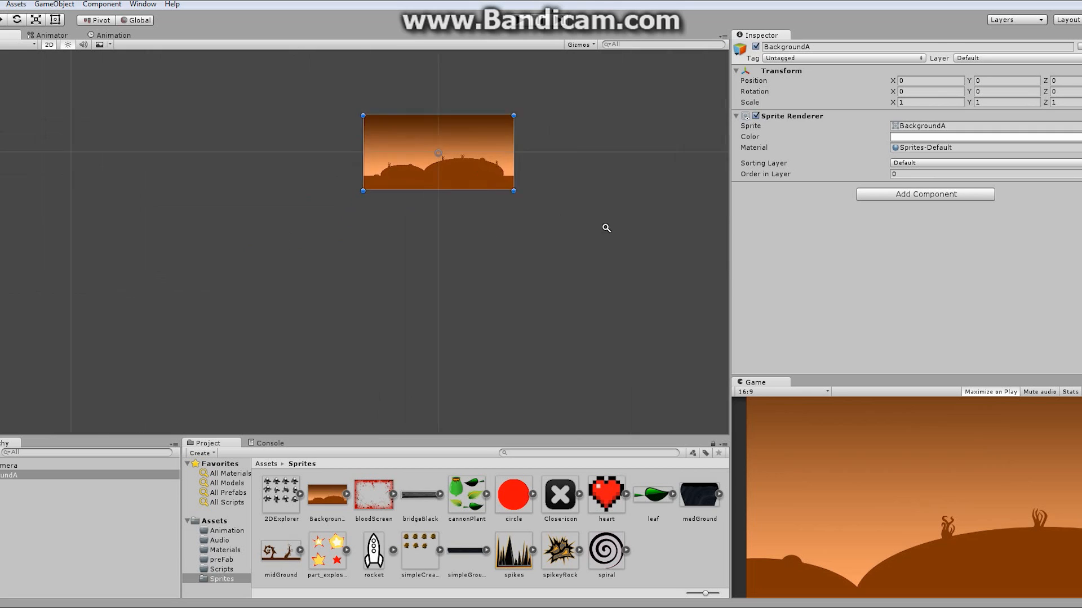
{"action": "middle_click_drag", "start_coordinate": [566, 206], "coordinate": [582, 314]}
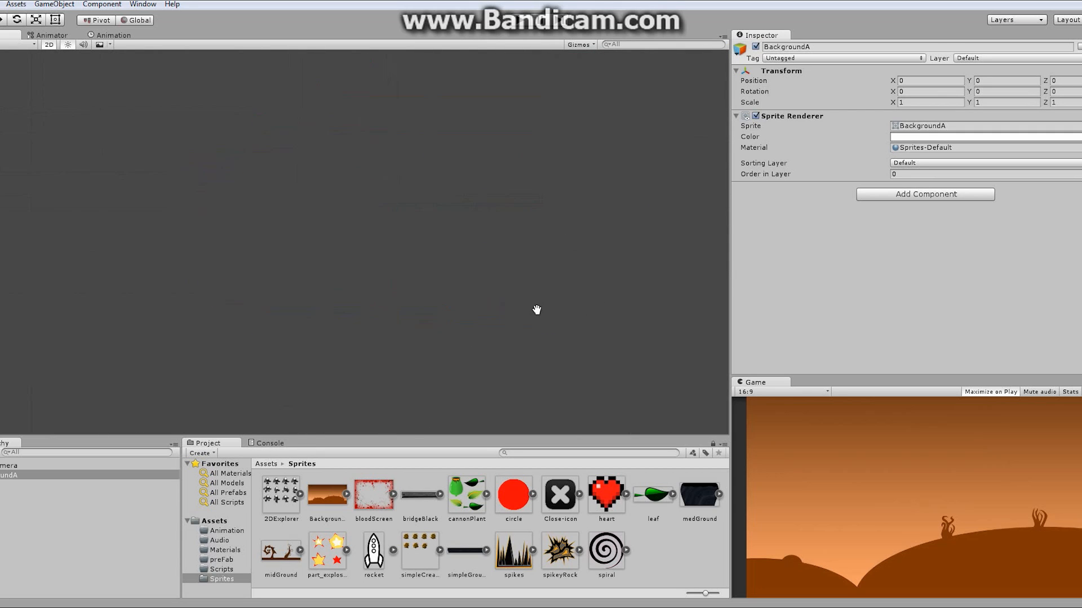
{"action": "key", "text": "f"}
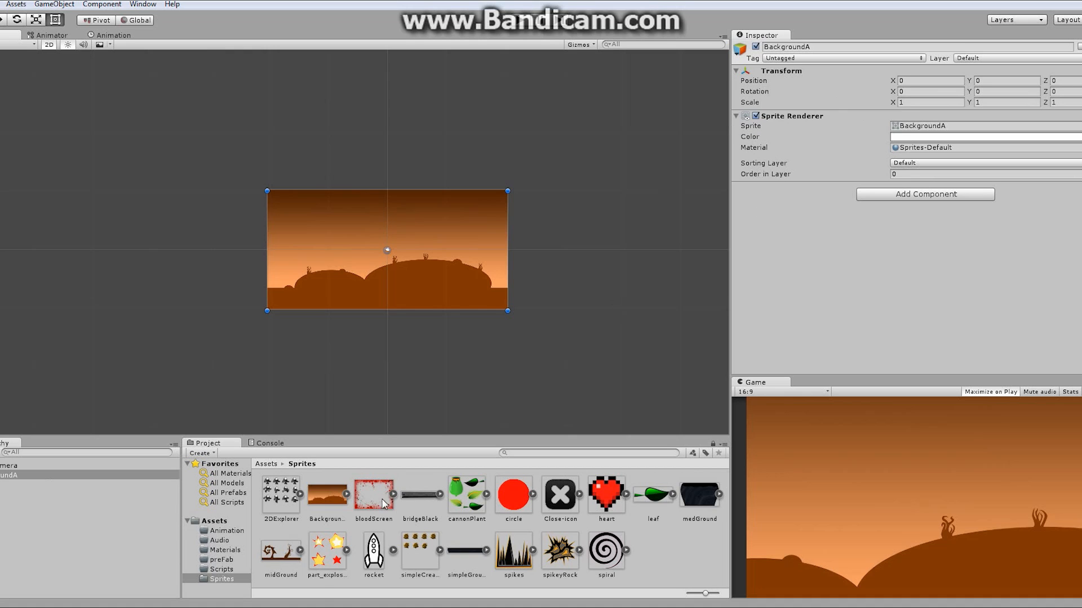
- Switch to 3D scene view and move the BackgroundA object back along Z to about 39
{"action": "left_click", "coordinate": [327, 498]}
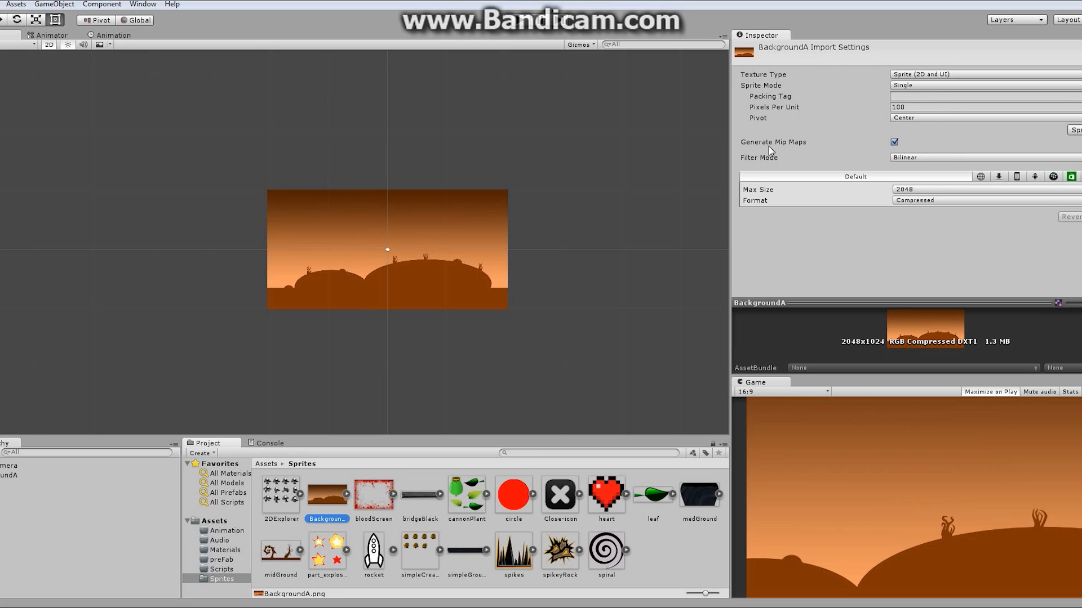
{"action": "left_click", "coordinate": [6, 479]}
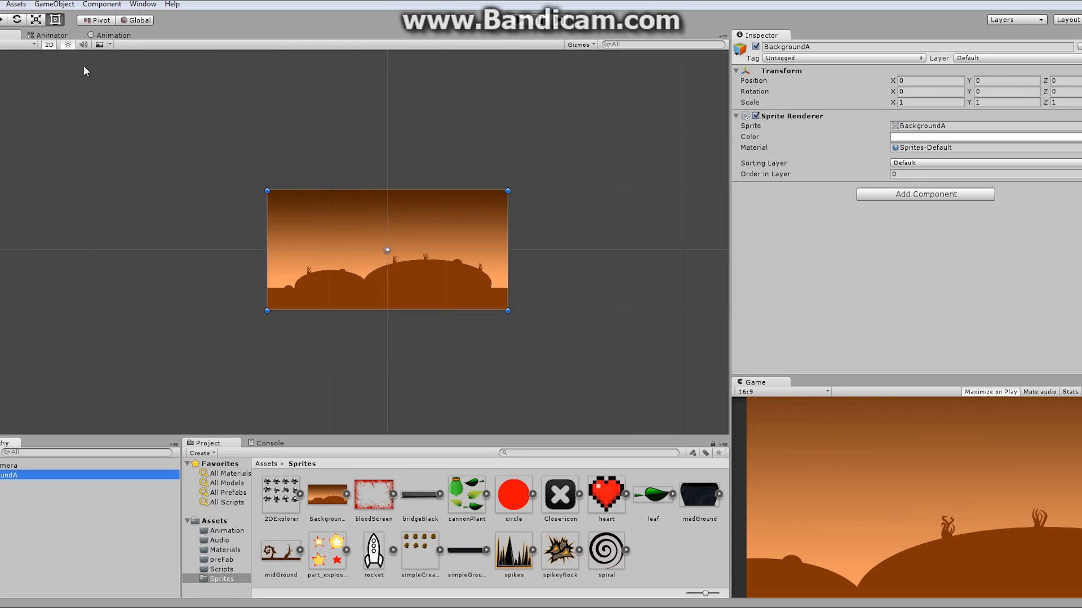
{"action": "left_click", "coordinate": [50, 45]}
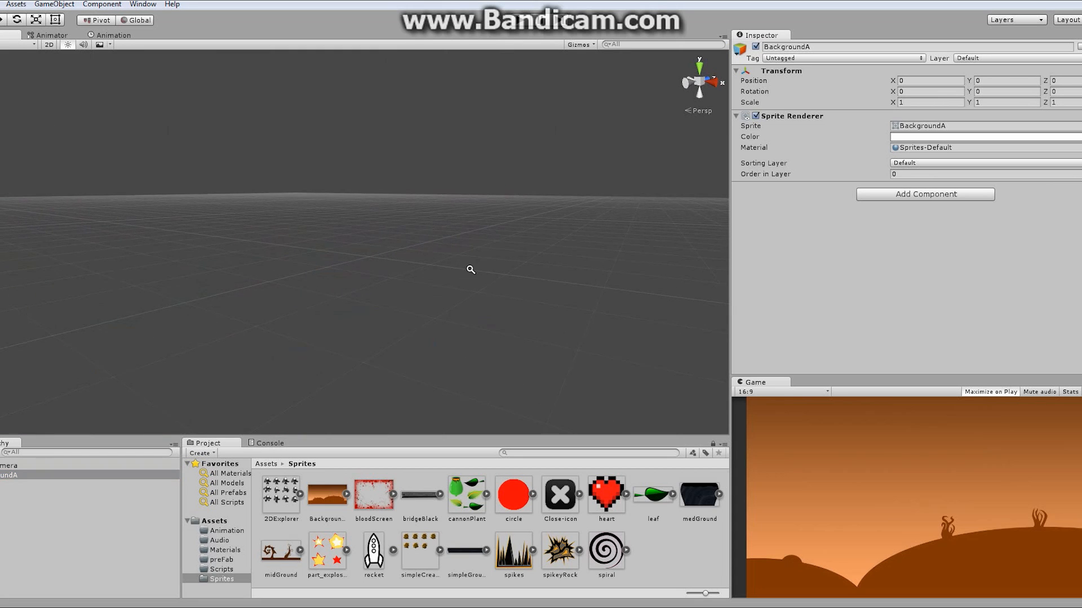
{"action": "left_click_drag", "start_coordinate": [471, 268], "coordinate": [379, 226], "text": "alt"}
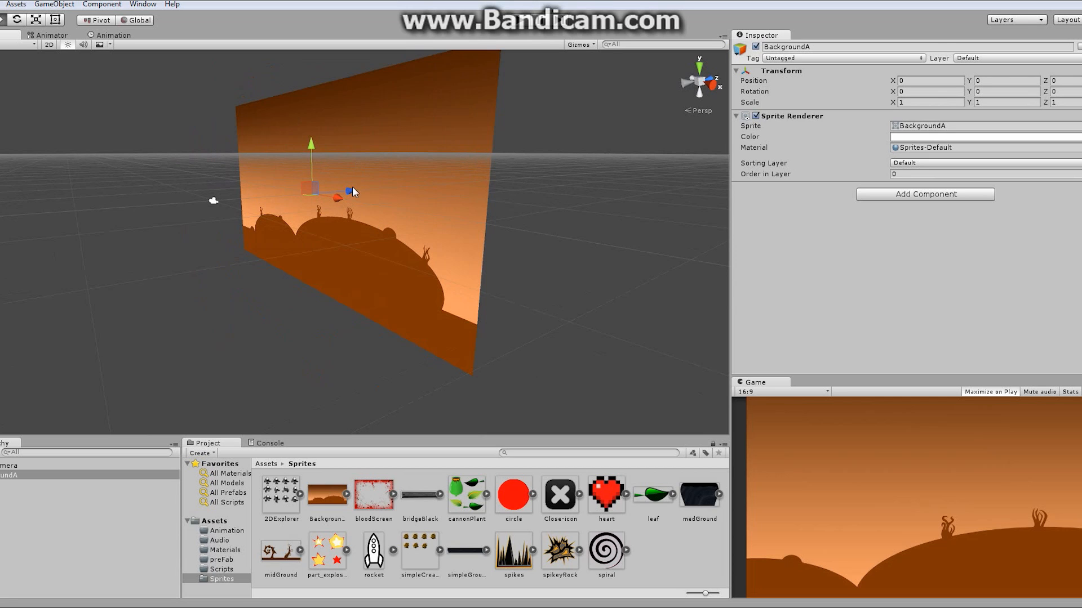
{"action": "left_click_drag", "start_coordinate": [350, 189], "coordinate": [661, 184]}
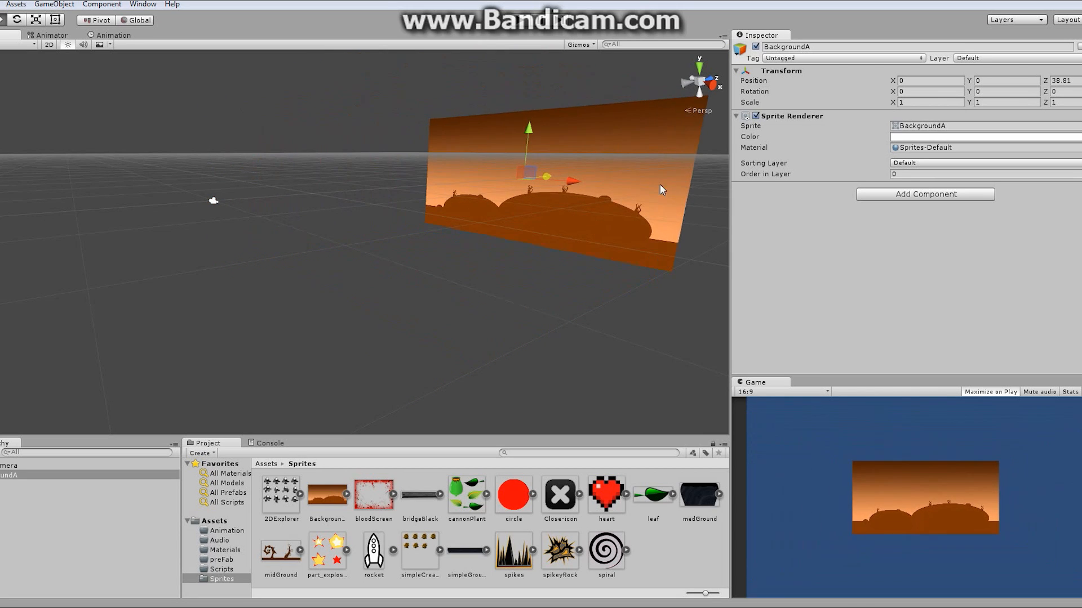
- Select the Main Camera and try Orthographic projection before restoring Perspective
{"action": "left_click", "coordinate": [16, 466]}
{"action": "left_click", "coordinate": [934, 167]}
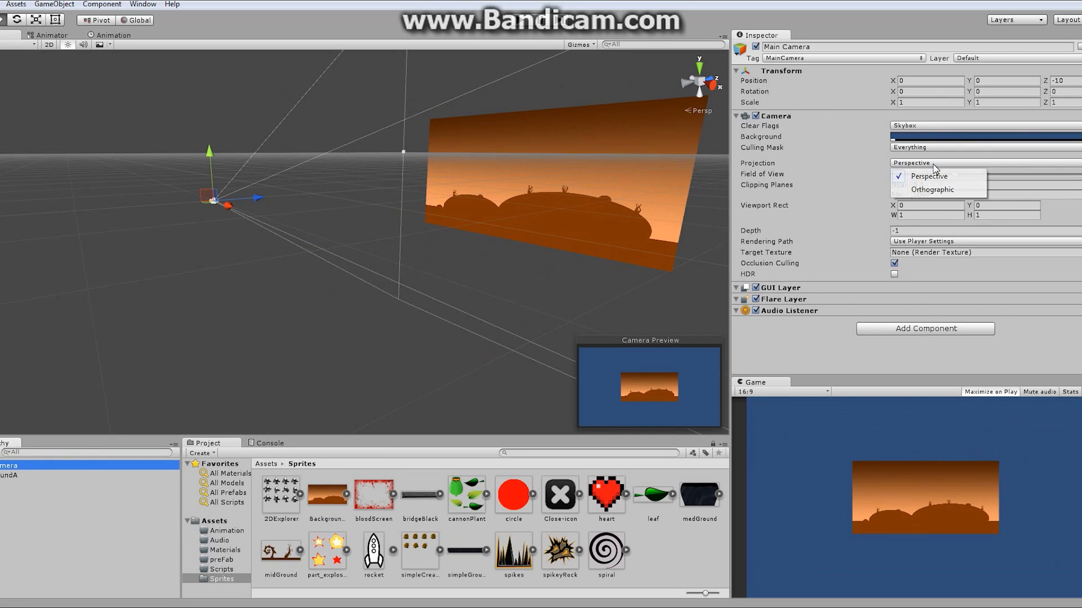
{"action": "left_click", "coordinate": [935, 190]}
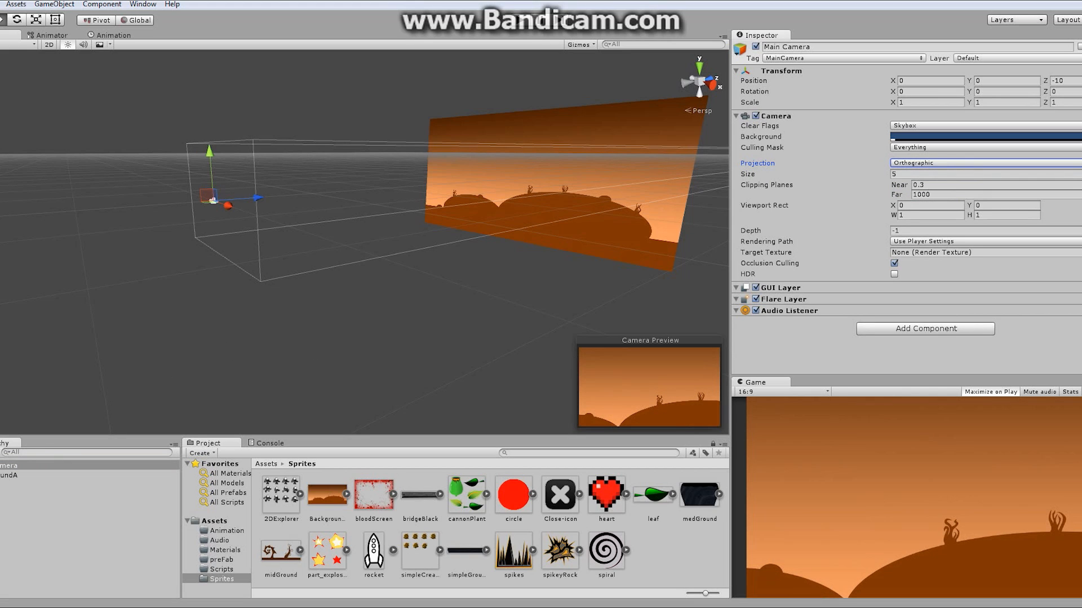
{"action": "left_click", "coordinate": [938, 163]}
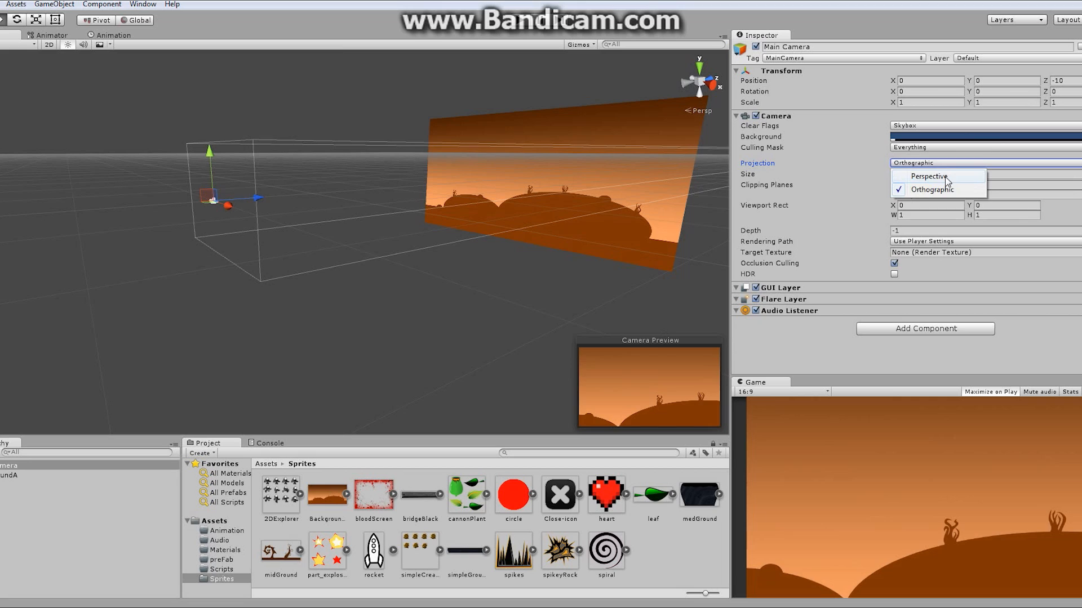
{"action": "left_click", "coordinate": [947, 177]}
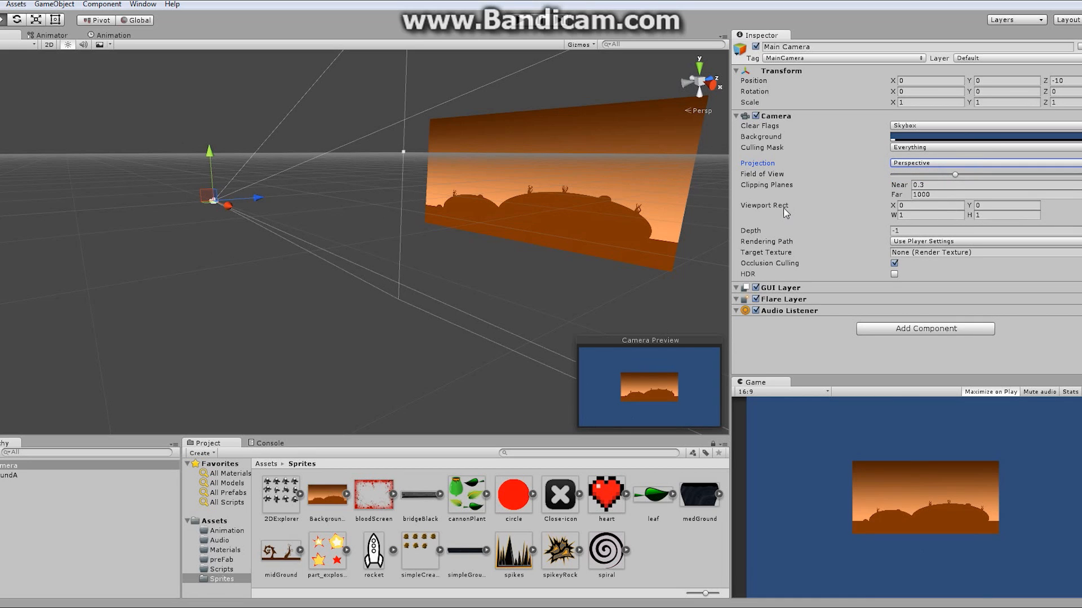
- Set BackgroundA's Z position to 100 and its X and Y scale to 10
{"action": "left_click", "coordinate": [4, 476]}
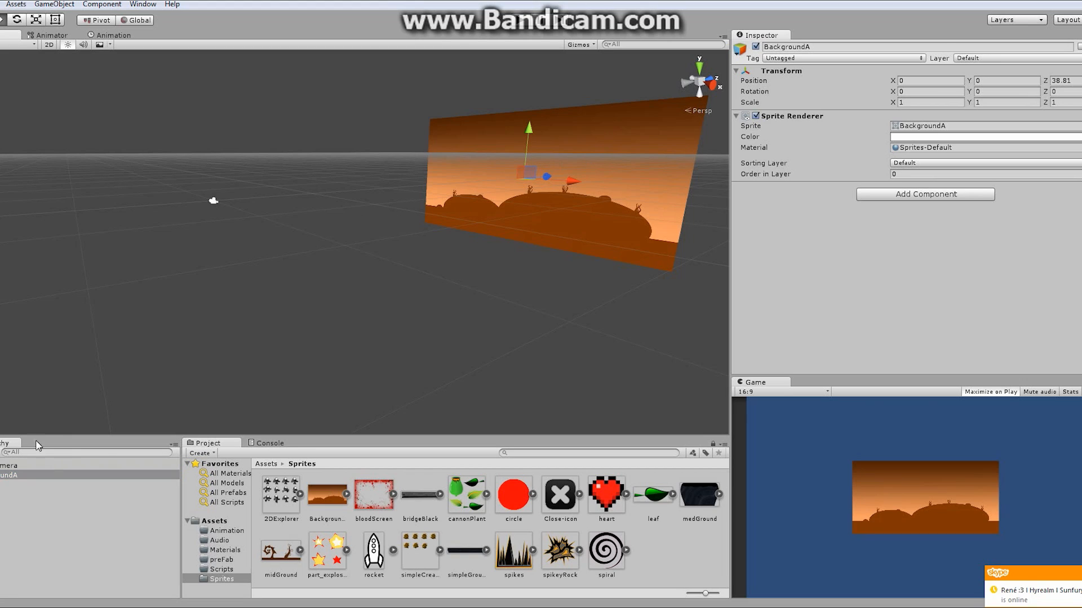
{"action": "left_click", "coordinate": [1078, 80]}
{"action": "type", "text": "100"}
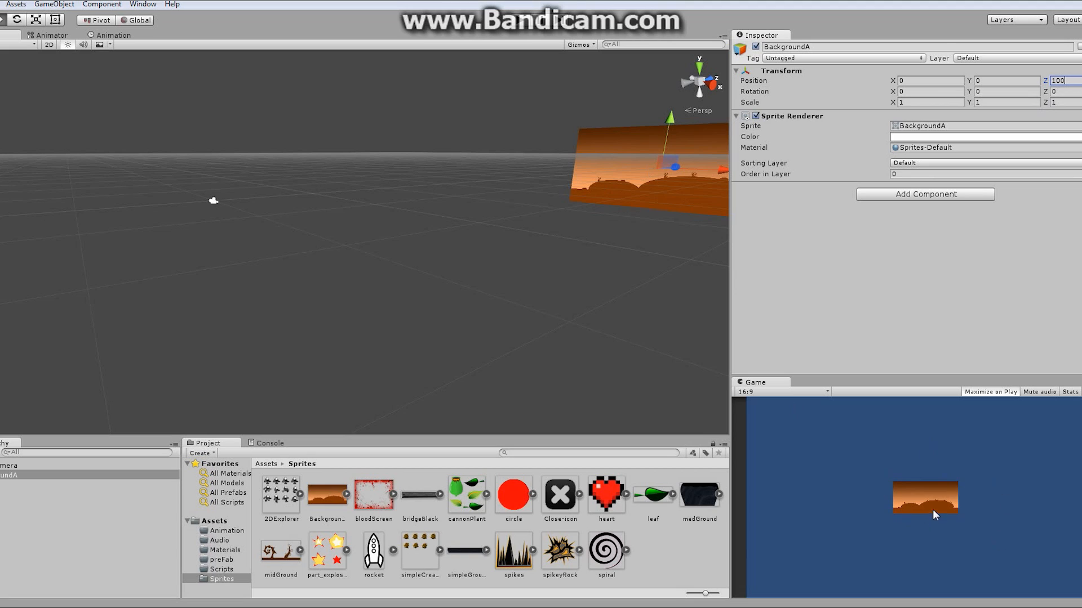
{"action": "left_click", "coordinate": [917, 105]}
{"action": "type", "text": "10"}
{"action": "left_click", "coordinate": [998, 103]}
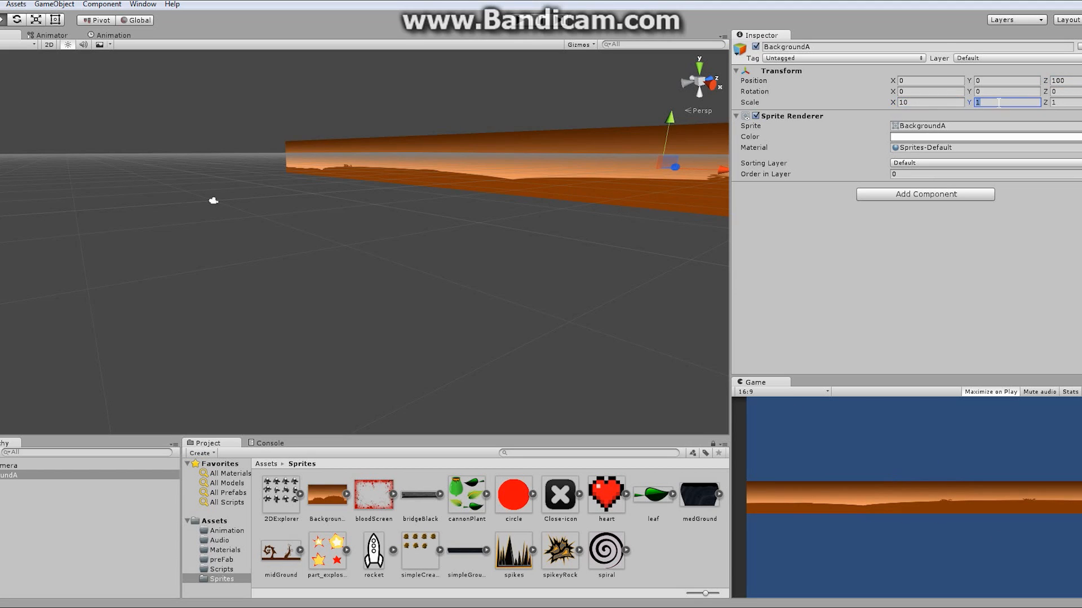
{"action": "type", "text": "10"}
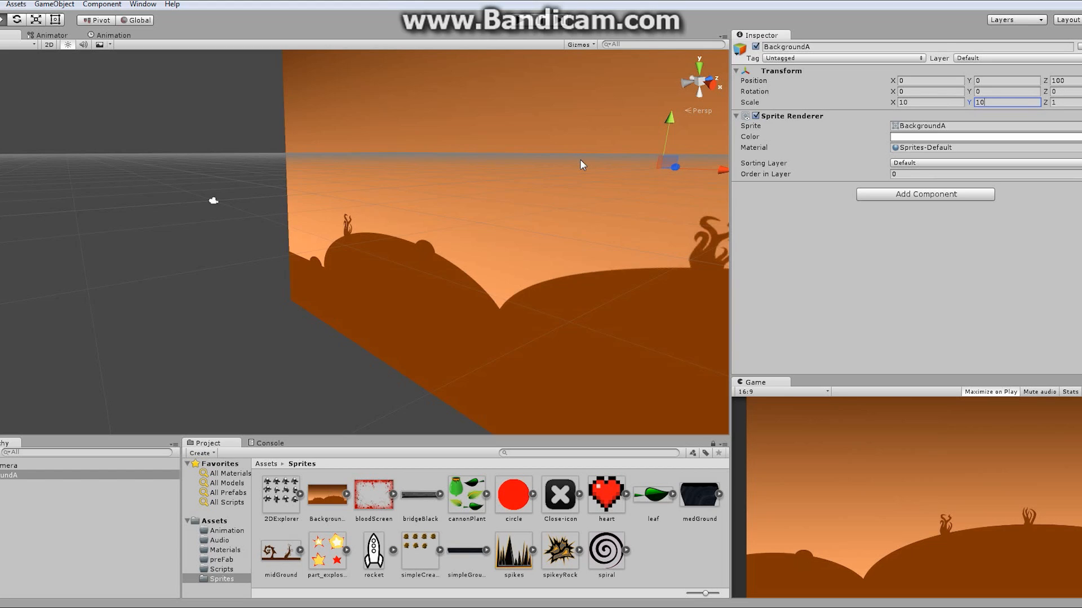
- Try to change BackgroundA's Z scale
{"action": "left_click", "coordinate": [1064, 102]}
{"action": "type", "text": "10000"}
{"action": "key", "text": "BackSpace"}
{"action": "key", "text": "BackSpace"}
{"action": "key", "text": "BackSpace"}
{"action": "key", "text": "BackSpace"}
- Set BackgroundA's Order in Layer to -10
{"action": "left_click", "coordinate": [901, 174]}
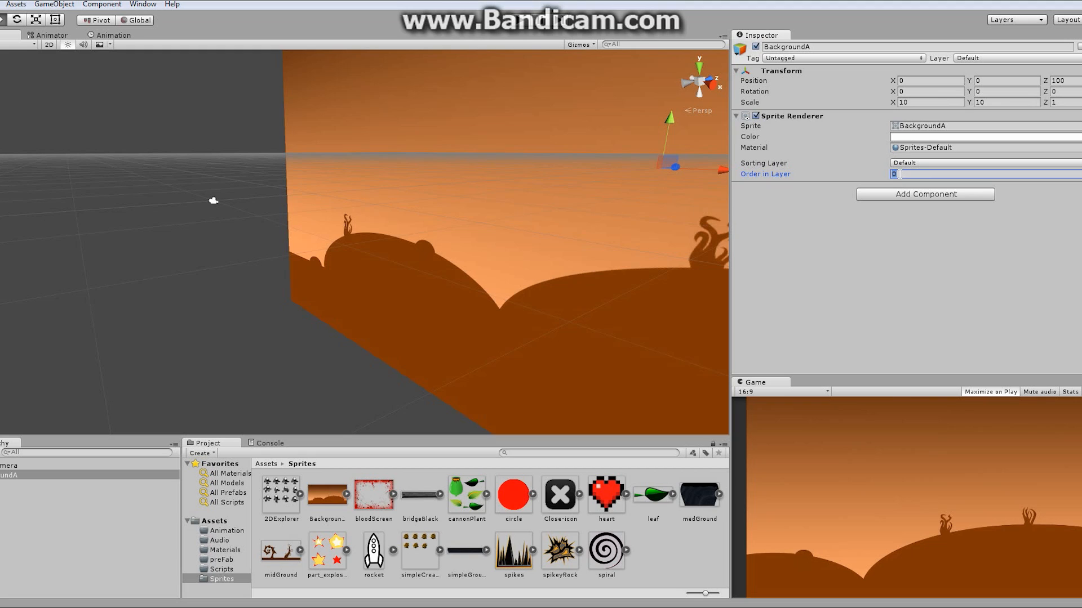
{"action": "type", "text": "-10"}
{"action": "left_click", "coordinate": [908, 174]}
{"action": "left_click", "coordinate": [909, 242]}
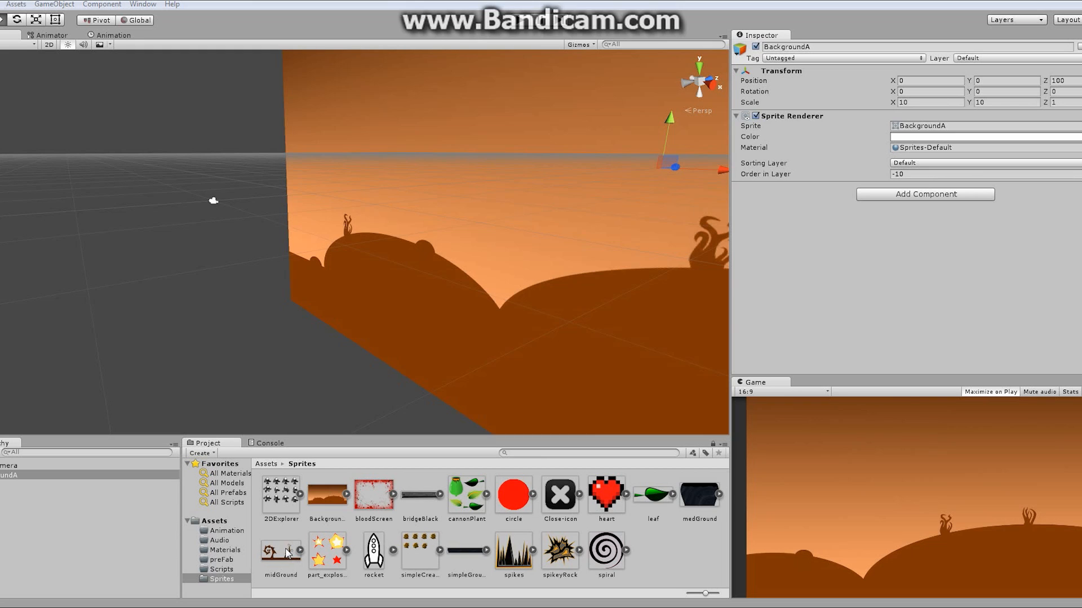
{"action": "mouse_move", "coordinate": [288, 553]}
{"action": "left_mouse_down"}
{"action": "mouse_move", "coordinate": [23, 535]}
{"action": "mouse_move", "coordinate": [290, 558]}
{"action": "left_mouse_up"}
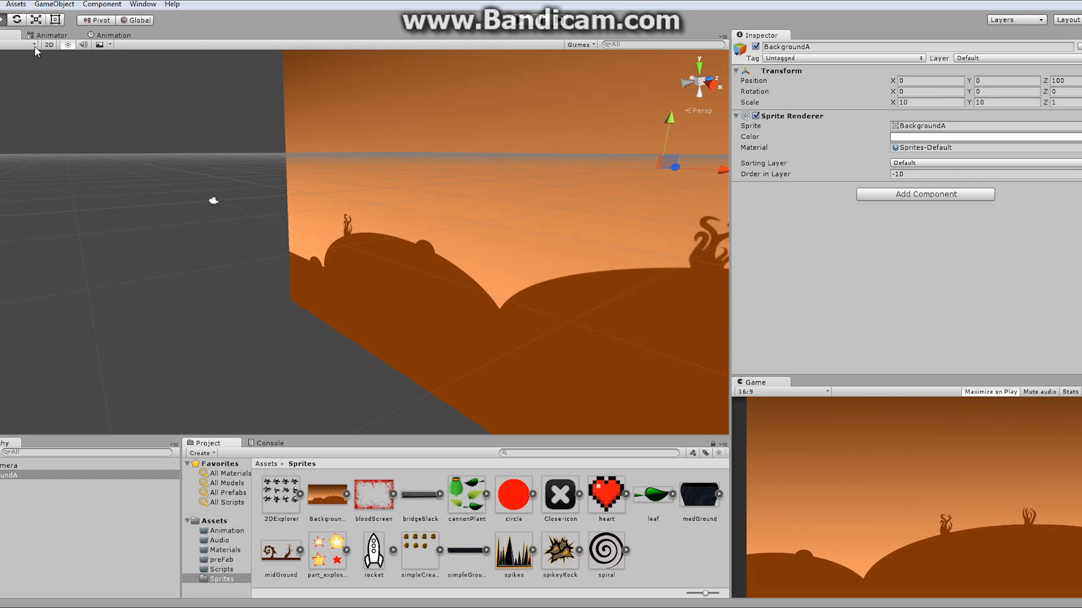
- Switch the scene to 2D view, drag the midGround sprite into the scene and set its X position to 0
{"action": "left_click", "coordinate": [50, 44]}
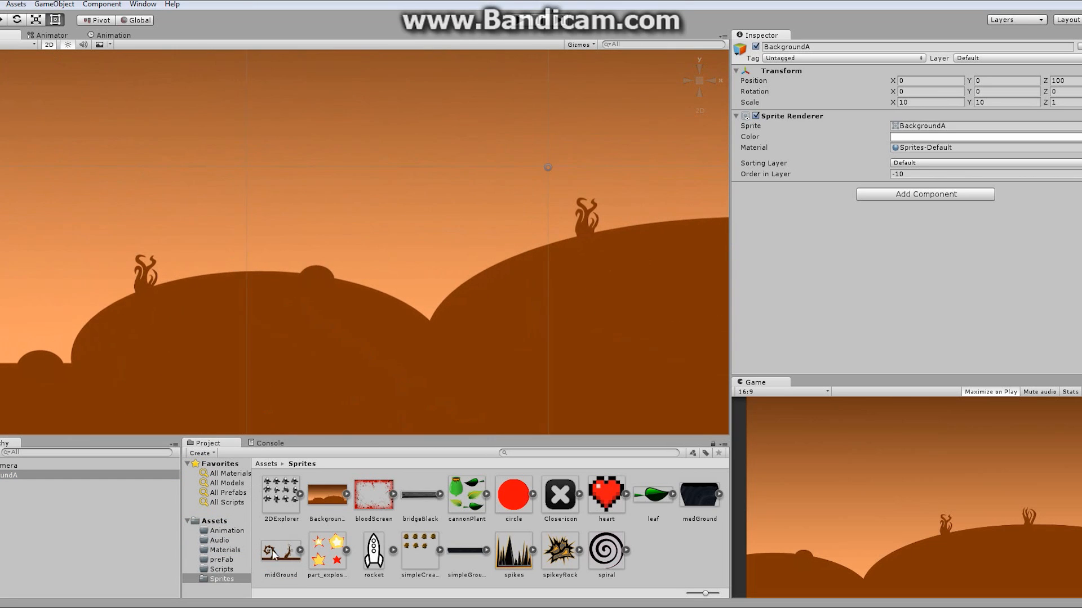
{"action": "left_click_drag", "start_coordinate": [284, 560], "coordinate": [304, 271]}
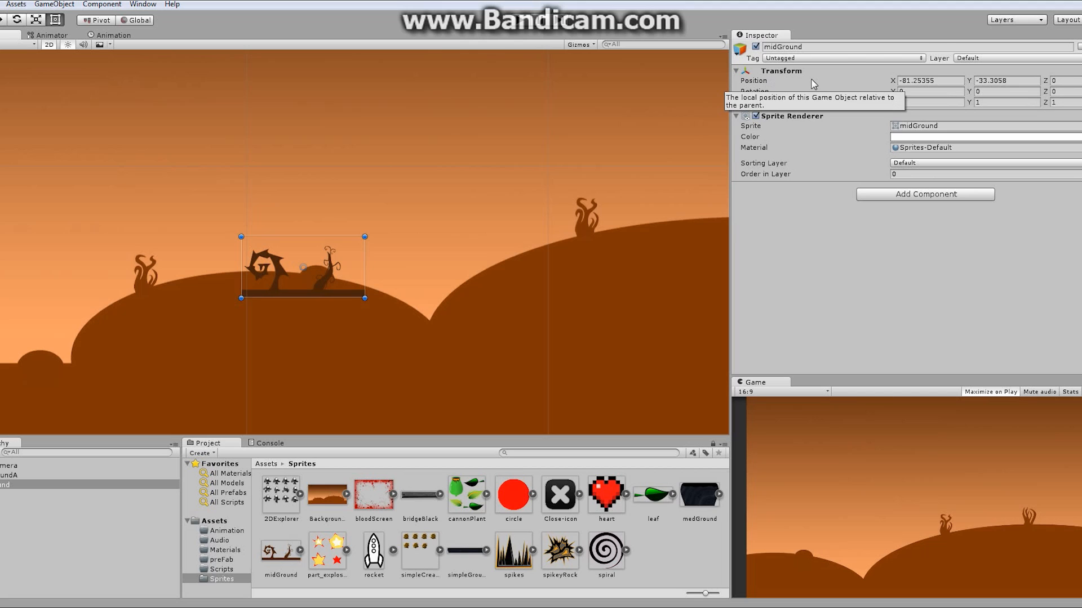
{"action": "left_click", "coordinate": [903, 82]}
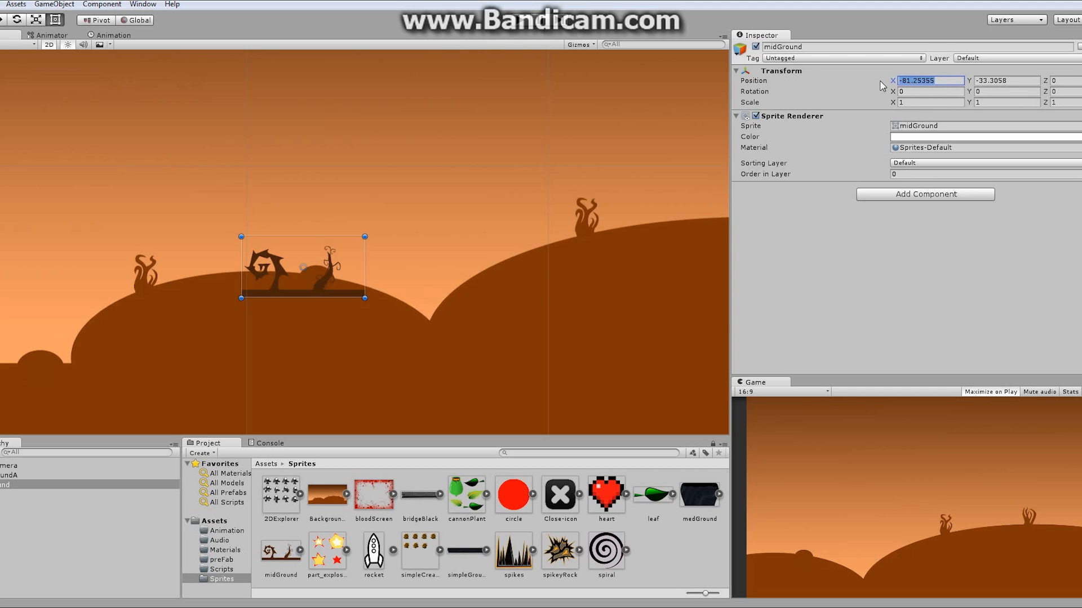
{"action": "type", "text": "0"}
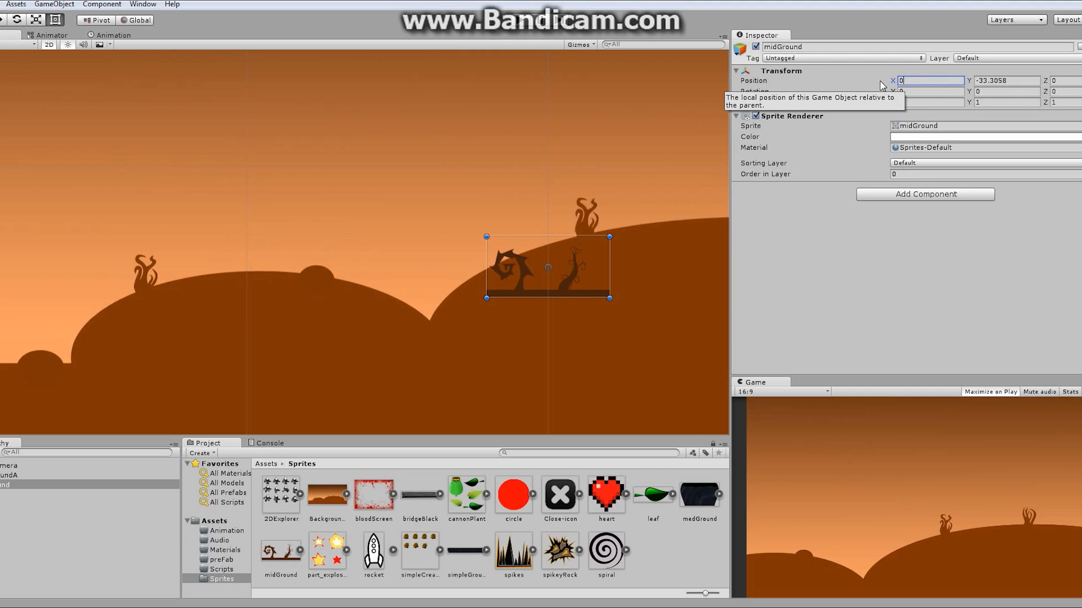
{"action": "left_click", "coordinate": [800, 71]}
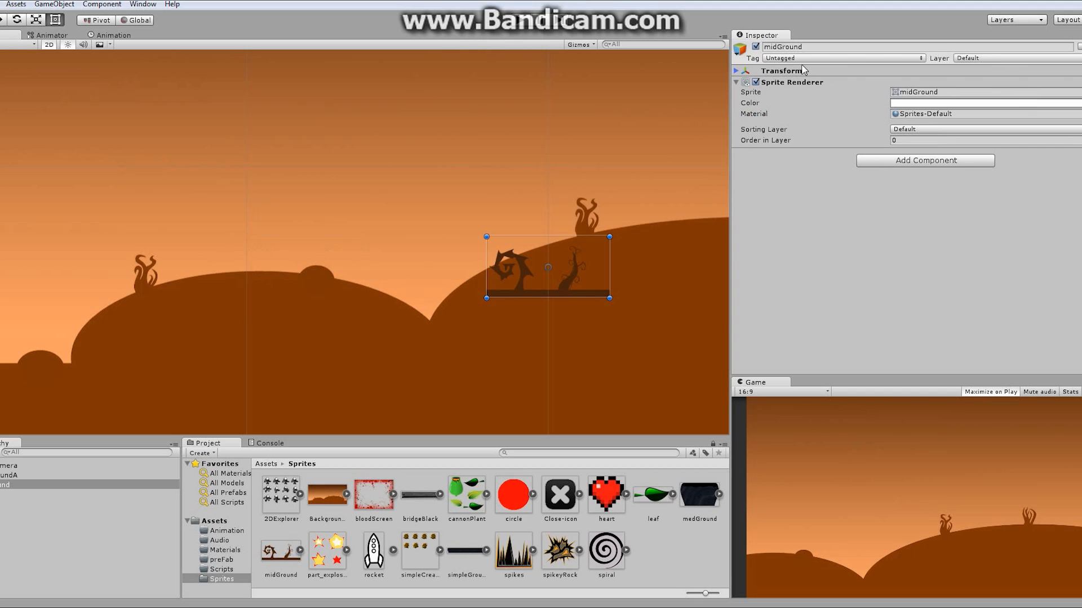
{"action": "left_click", "coordinate": [738, 71]}
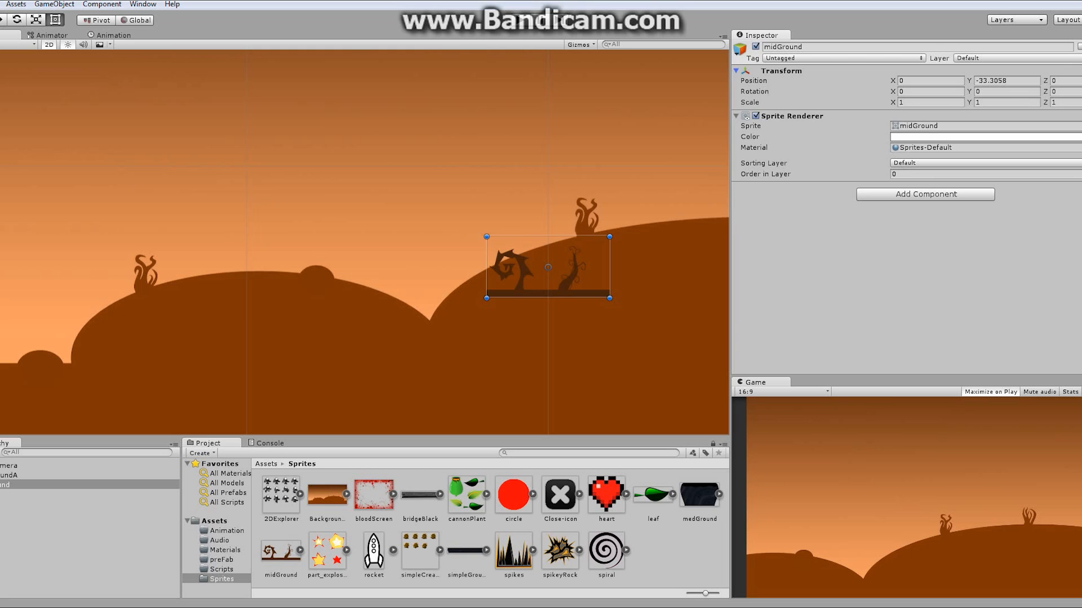
- Reset midGround's Transform position and set its Z position to 50
{"action": "right_click", "coordinate": [983, 72]}
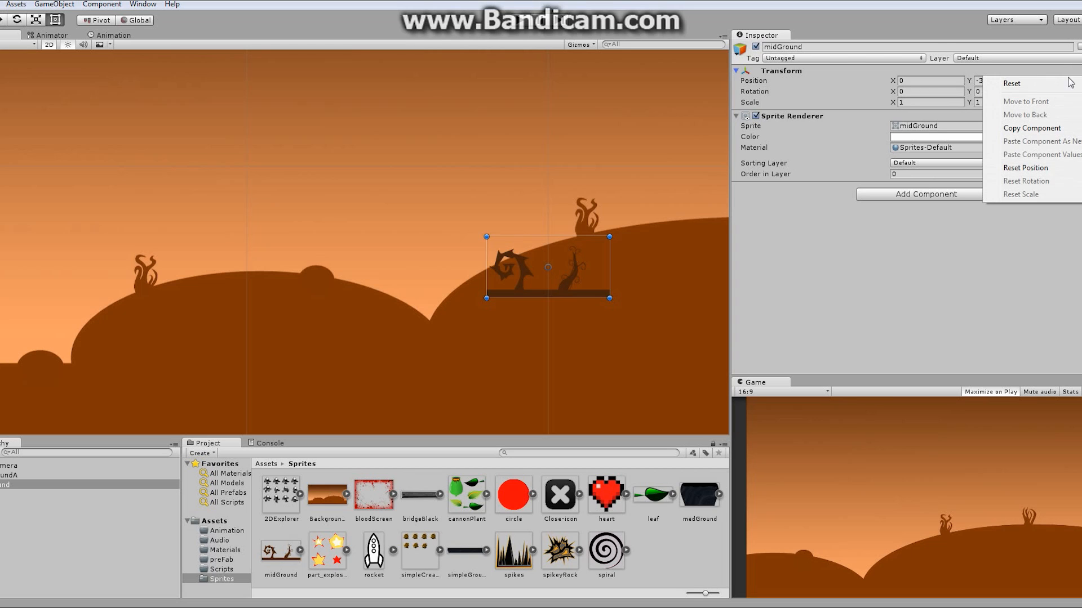
{"action": "left_click", "coordinate": [1014, 82]}
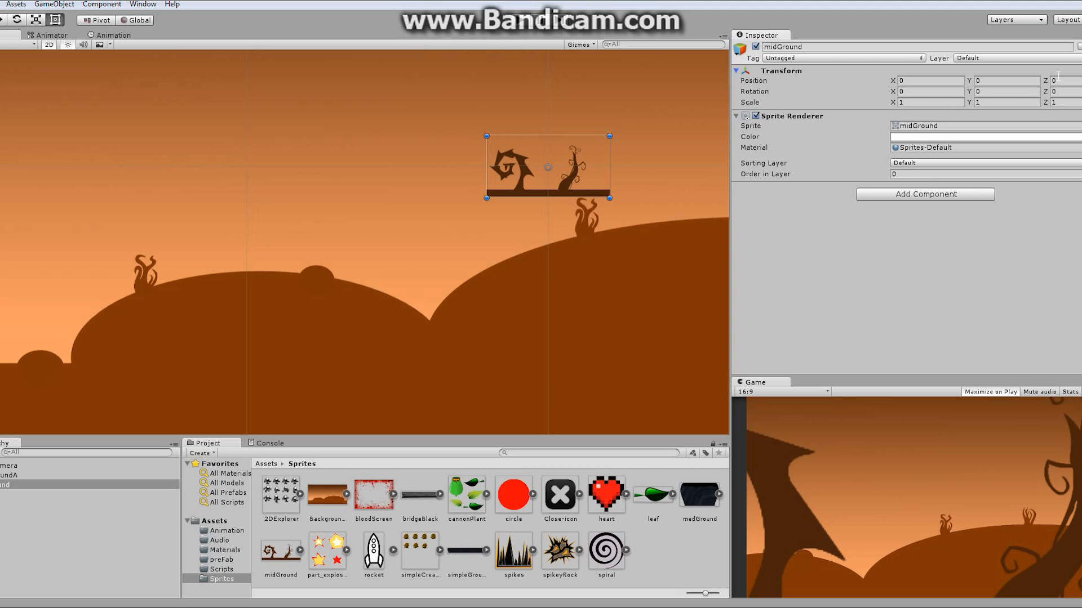
{"action": "left_click", "coordinate": [1073, 79]}
{"action": "type", "text": "50"}
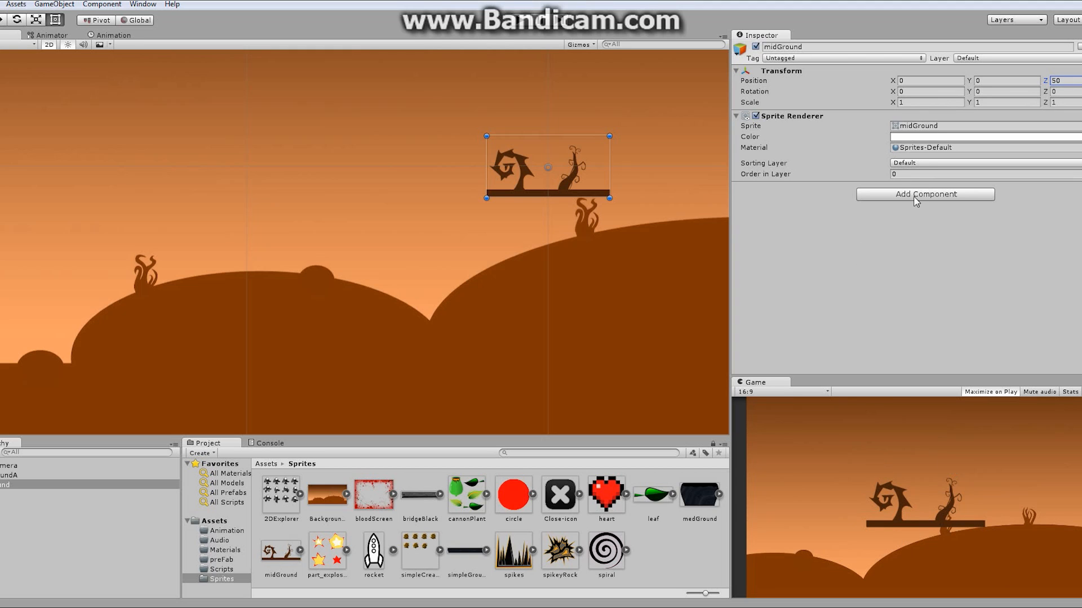
- Set midGround's X and Y scale to 3
{"action": "left_click", "coordinate": [917, 104]}
{"action": "type", "text": "3"}
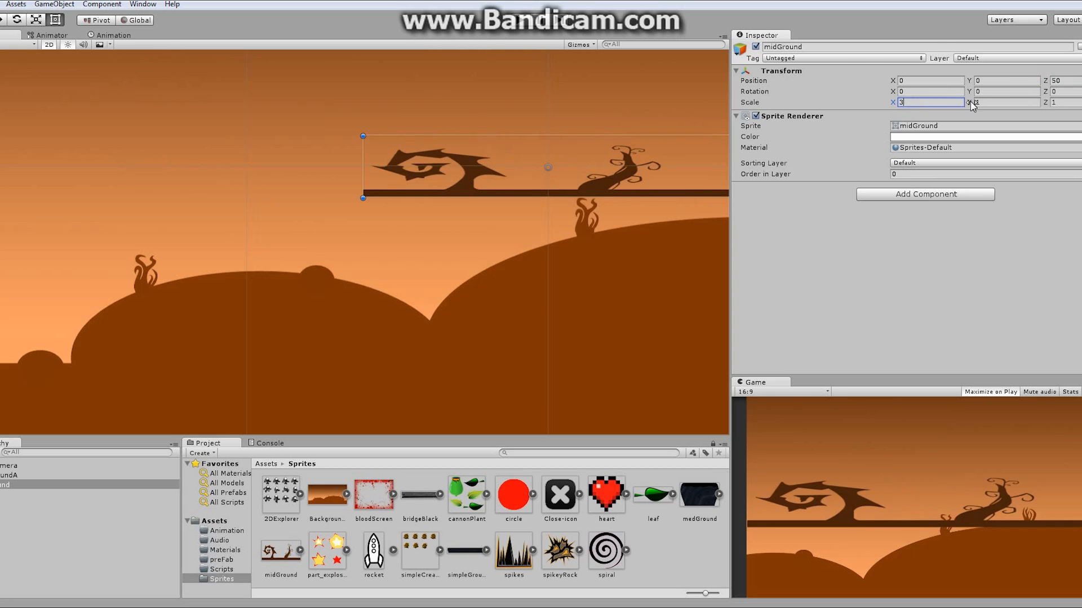
{"action": "left_click", "coordinate": [982, 103]}
{"action": "type", "text": "3"}
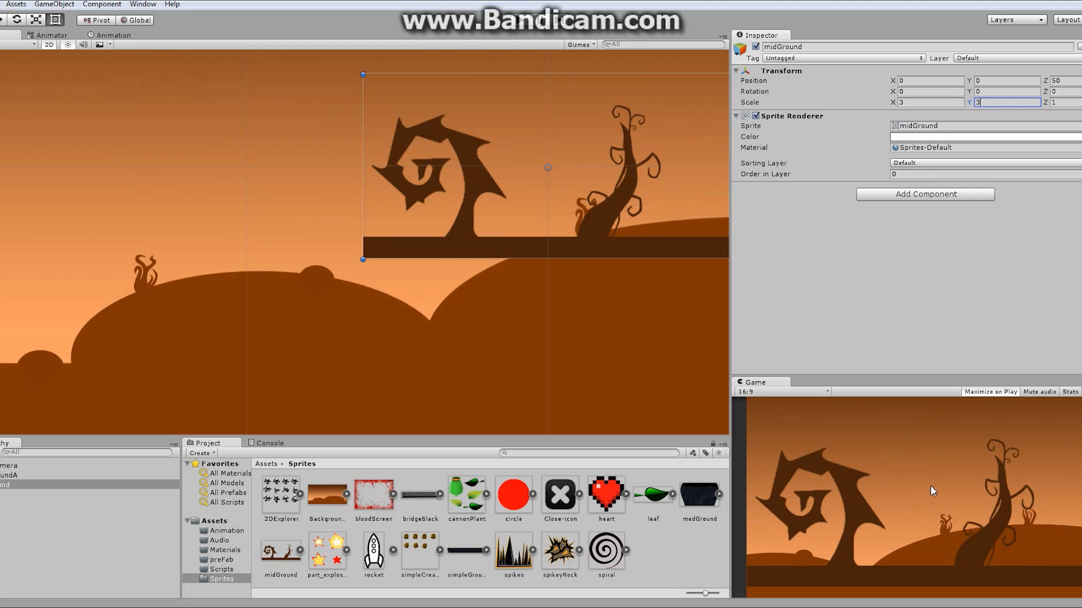
- Set midGround's X and Y scale to 4
{"action": "left_click", "coordinate": [924, 103]}
{"action": "type", "text": "4"}
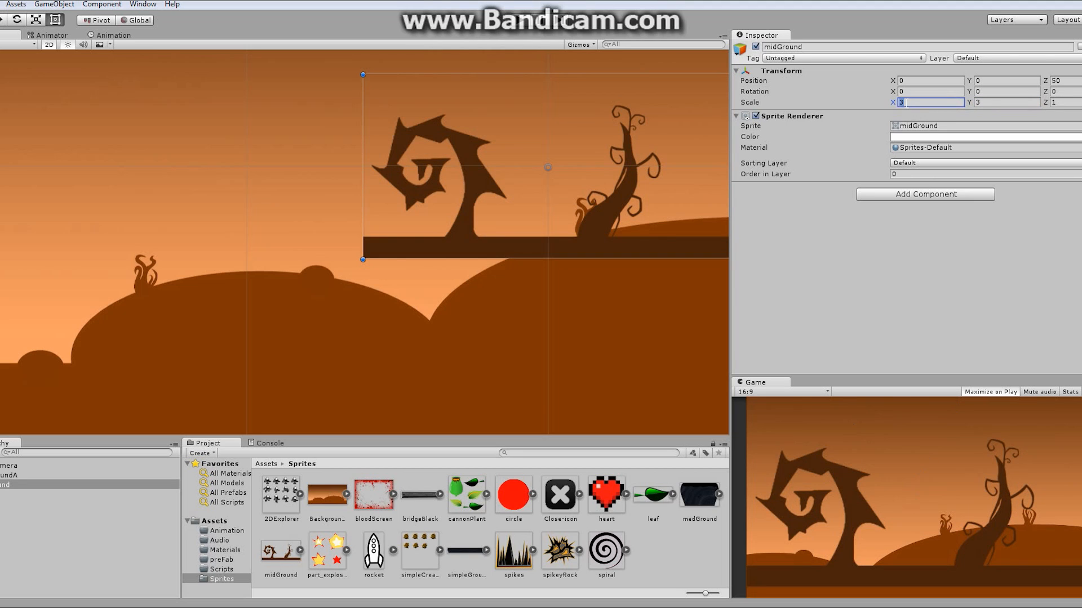
{"action": "left_click", "coordinate": [987, 103]}
{"action": "type", "text": "4"}
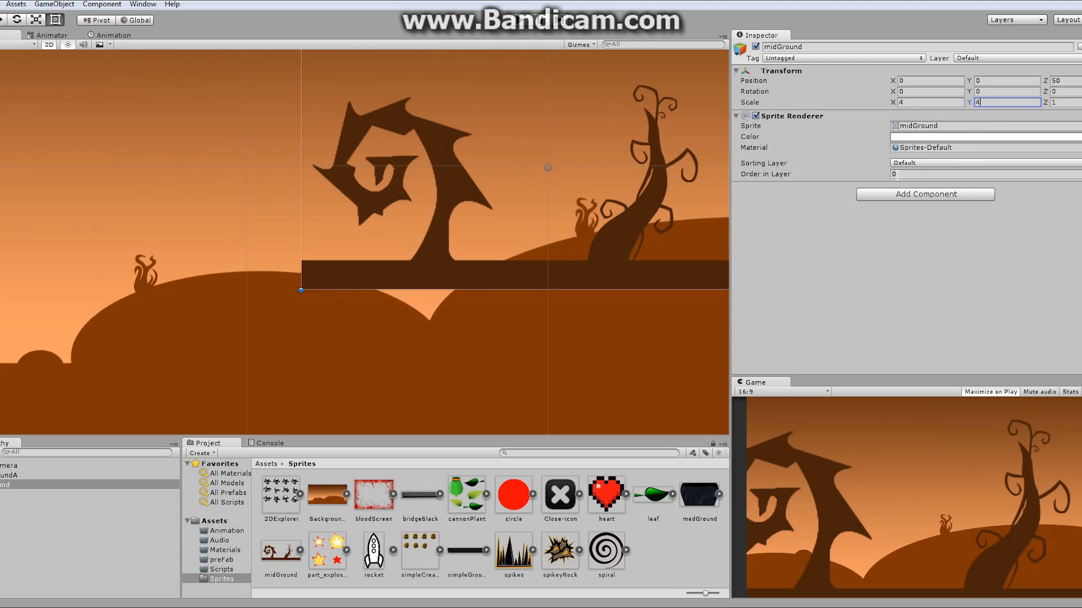
- Set midGround's Order in Layer to -9
{"action": "left_click", "coordinate": [933, 176]}
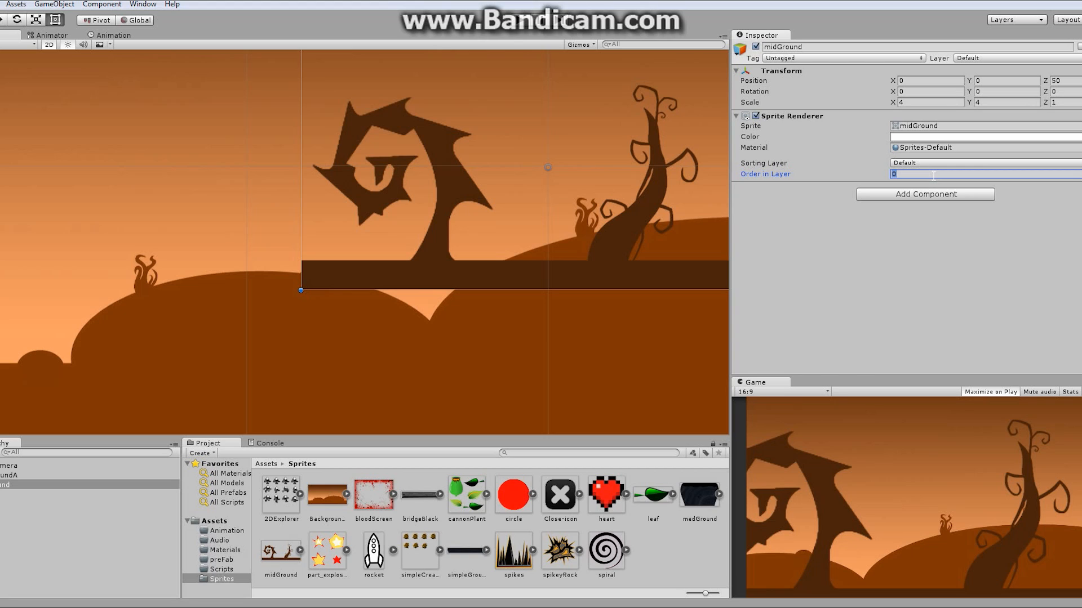
{"action": "type", "text": "-9"}
- Rename the BackgroundA object to backGround
{"action": "left_click", "coordinate": [17, 473]}
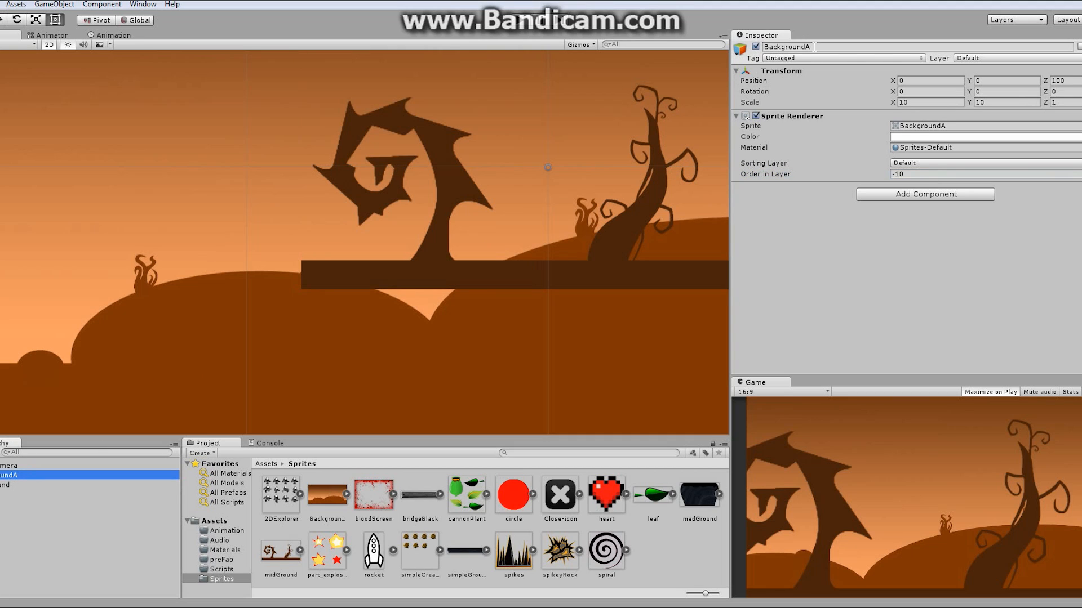
{"action": "left_click", "coordinate": [815, 47]}
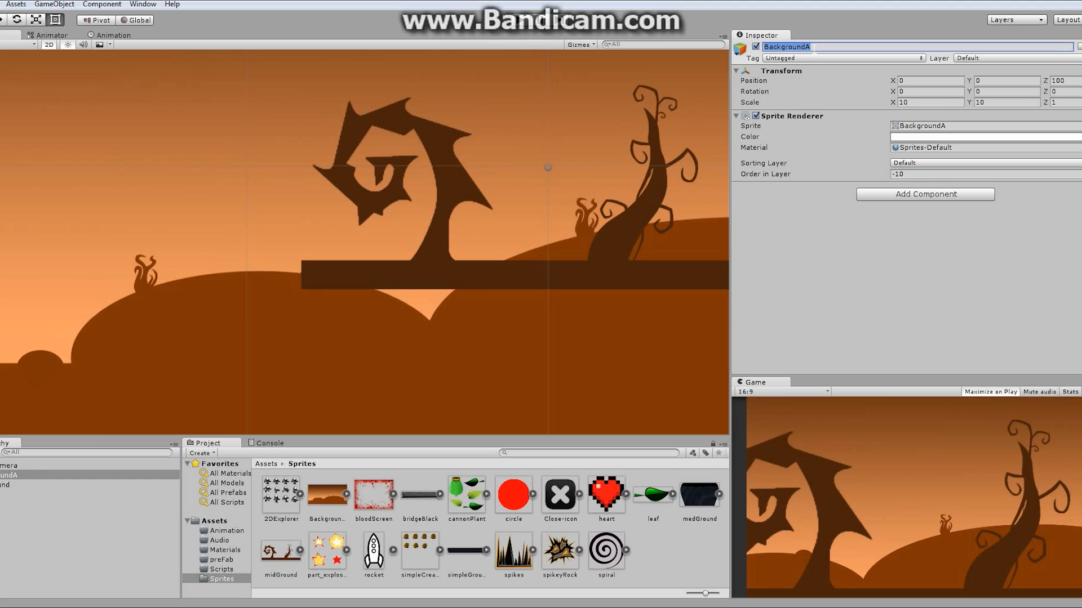
{"action": "type", "text": "backGround"}
{"action": "key", "text": "Return"}
- Select the Main Camera and move it around the scene with the move gizmo
{"action": "left_click", "coordinate": [17, 466]}
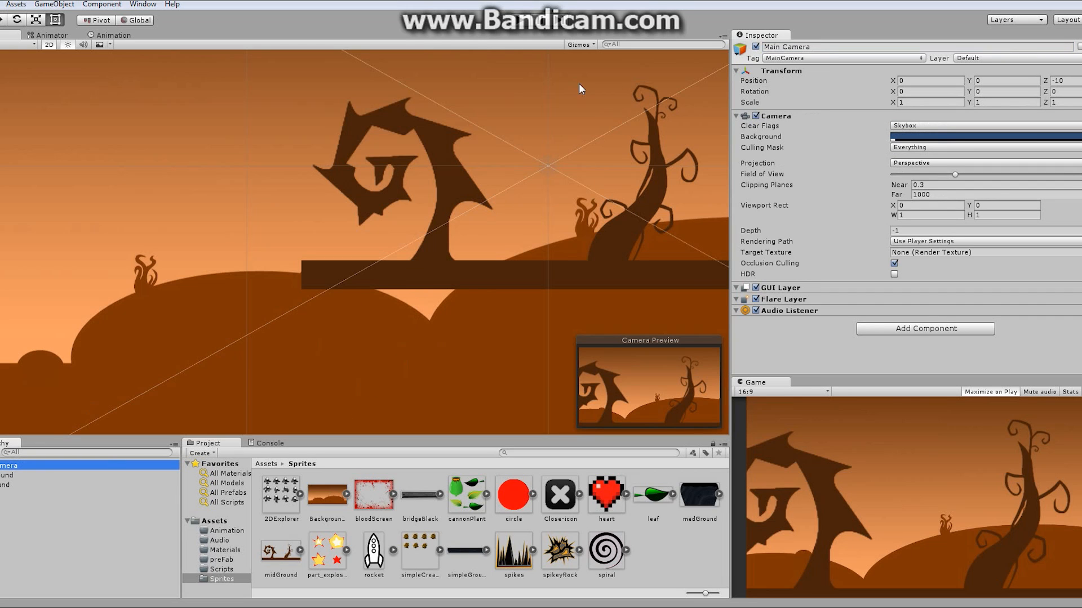
{"action": "left_click", "coordinate": [1, 20]}
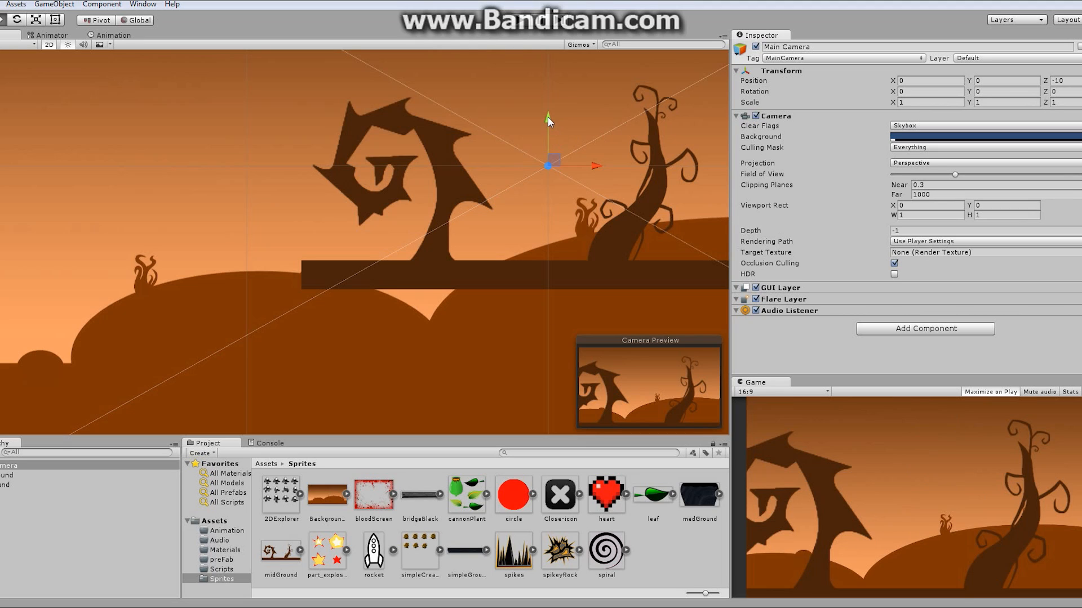
{"action": "mouse_move", "coordinate": [548, 117]}
{"action": "left_mouse_down"}
{"action": "mouse_move", "coordinate": [546, 90]}
{"action": "mouse_move", "coordinate": [565, 251]}
{"action": "mouse_move", "coordinate": [549, 112]}
{"action": "left_mouse_up"}
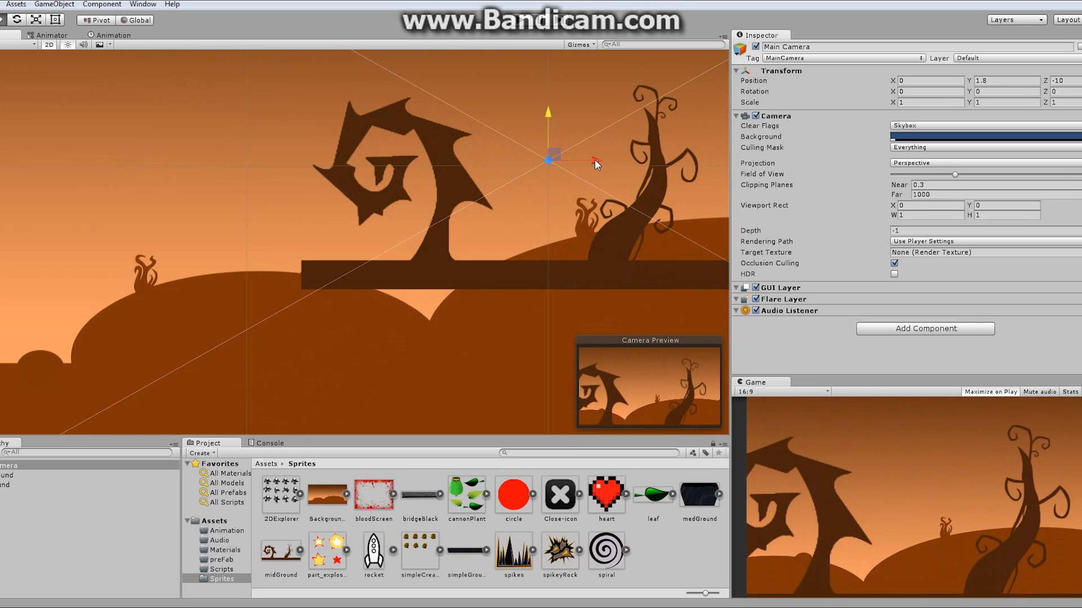
{"action": "left_click_drag", "start_coordinate": [594, 159], "coordinate": [613, 214]}
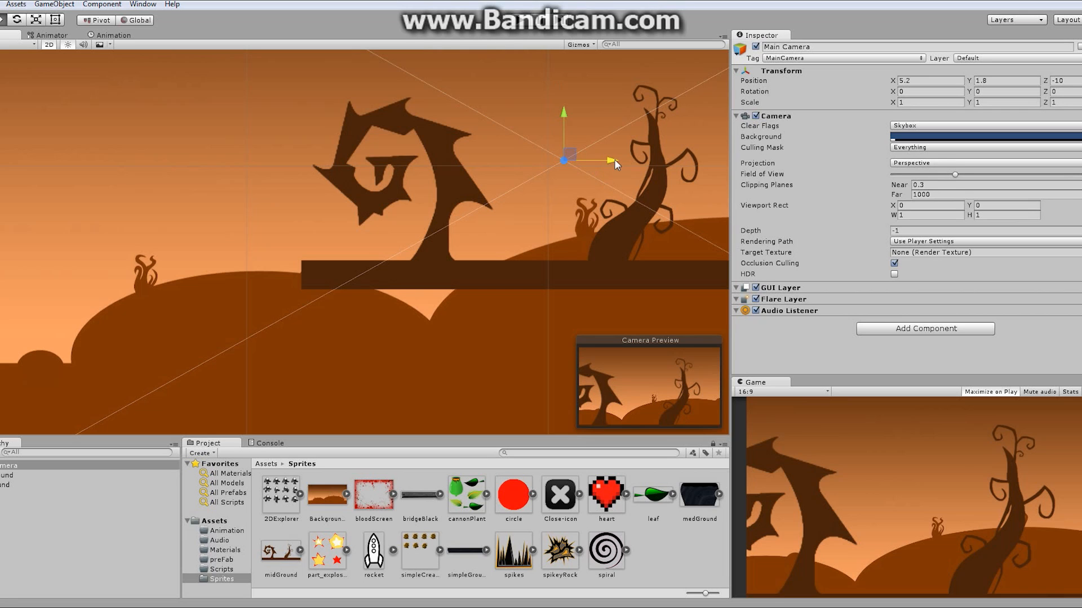
{"action": "left_click_drag", "start_coordinate": [614, 163], "coordinate": [557, 197]}
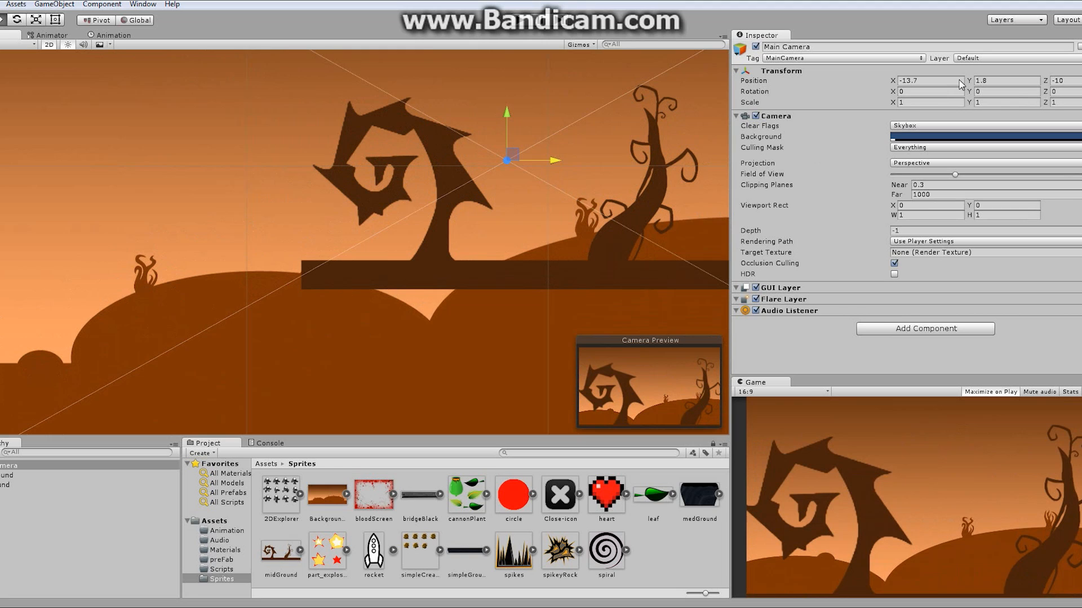
- Set the Main Camera's X and Y position to 0
{"action": "left_click", "coordinate": [990, 81]}
{"action": "type", "text": "0"}
{"action": "left_click", "coordinate": [932, 81]}
{"action": "type", "text": "0"}
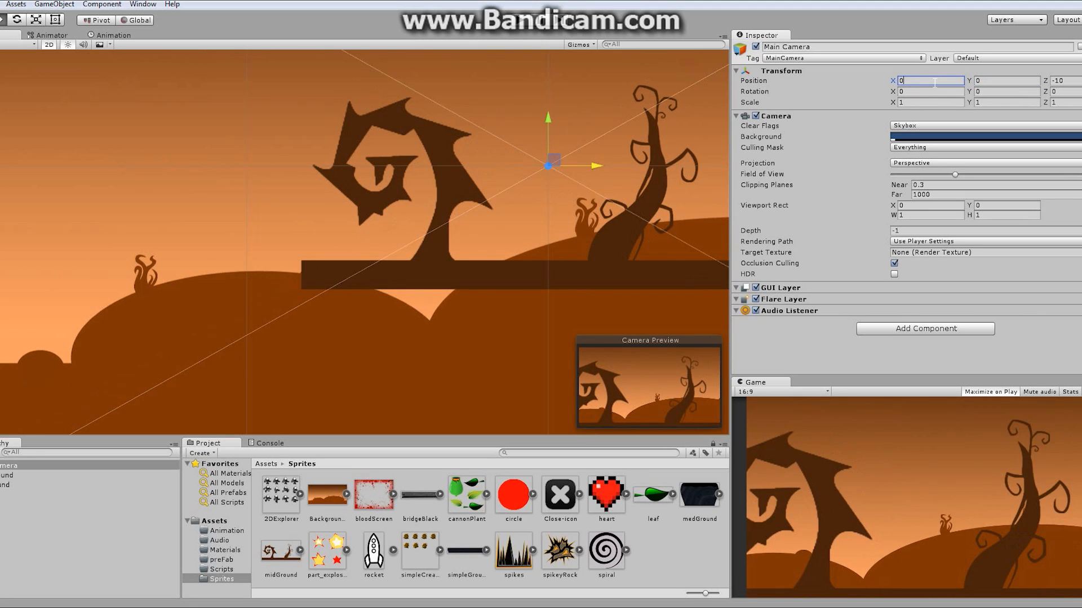